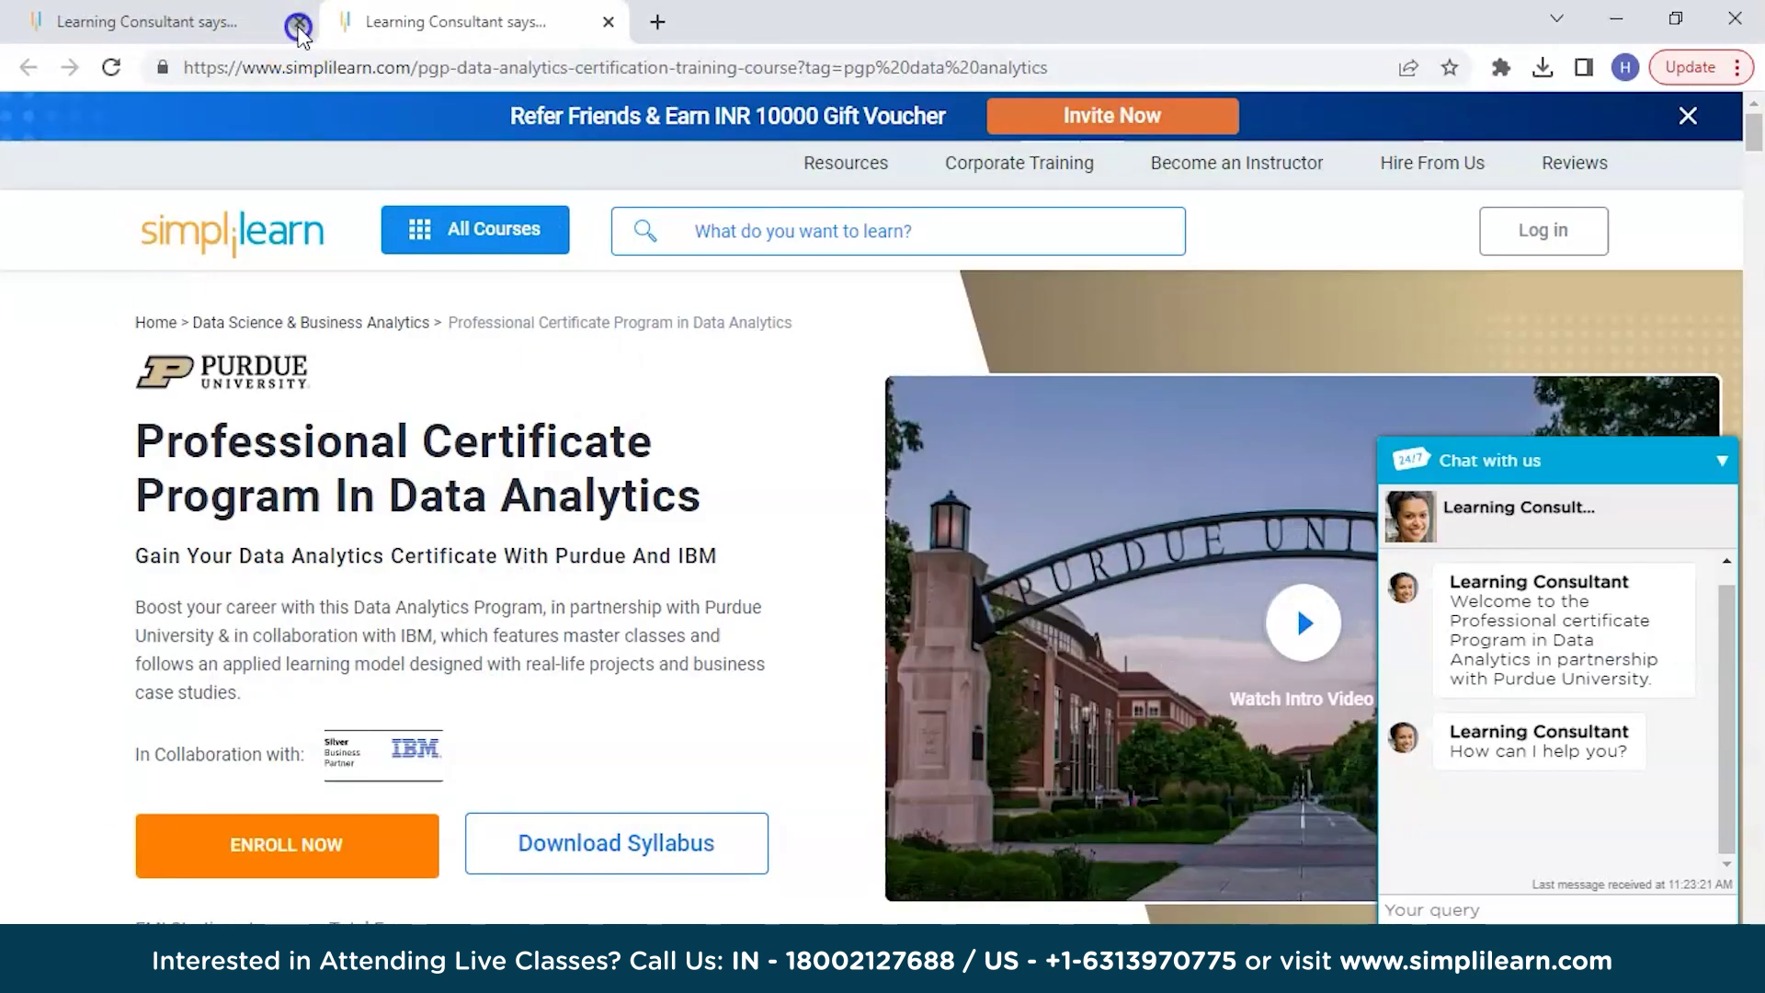
# Close the course tabs and search Google for 'sql server download' in a new tab.
pyautogui.click(300, 22)
pyautogui.click(270, 70)
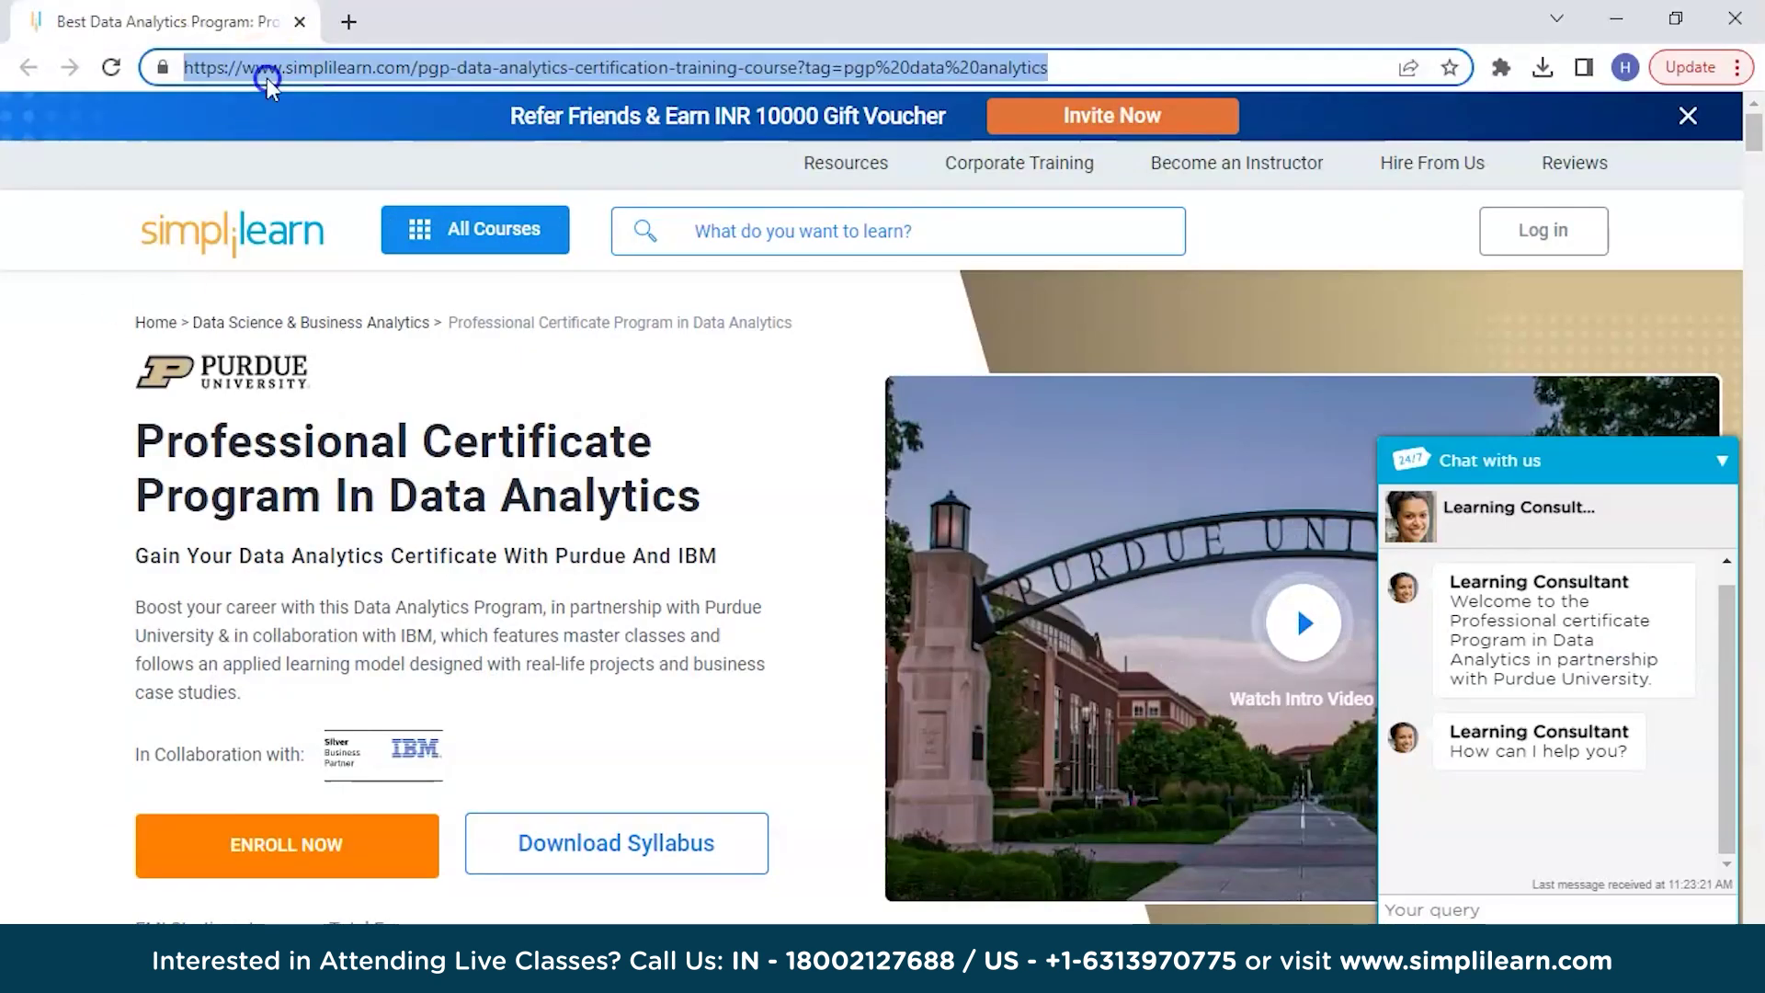
pyautogui.click(346, 23)
pyautogui.click(300, 22)
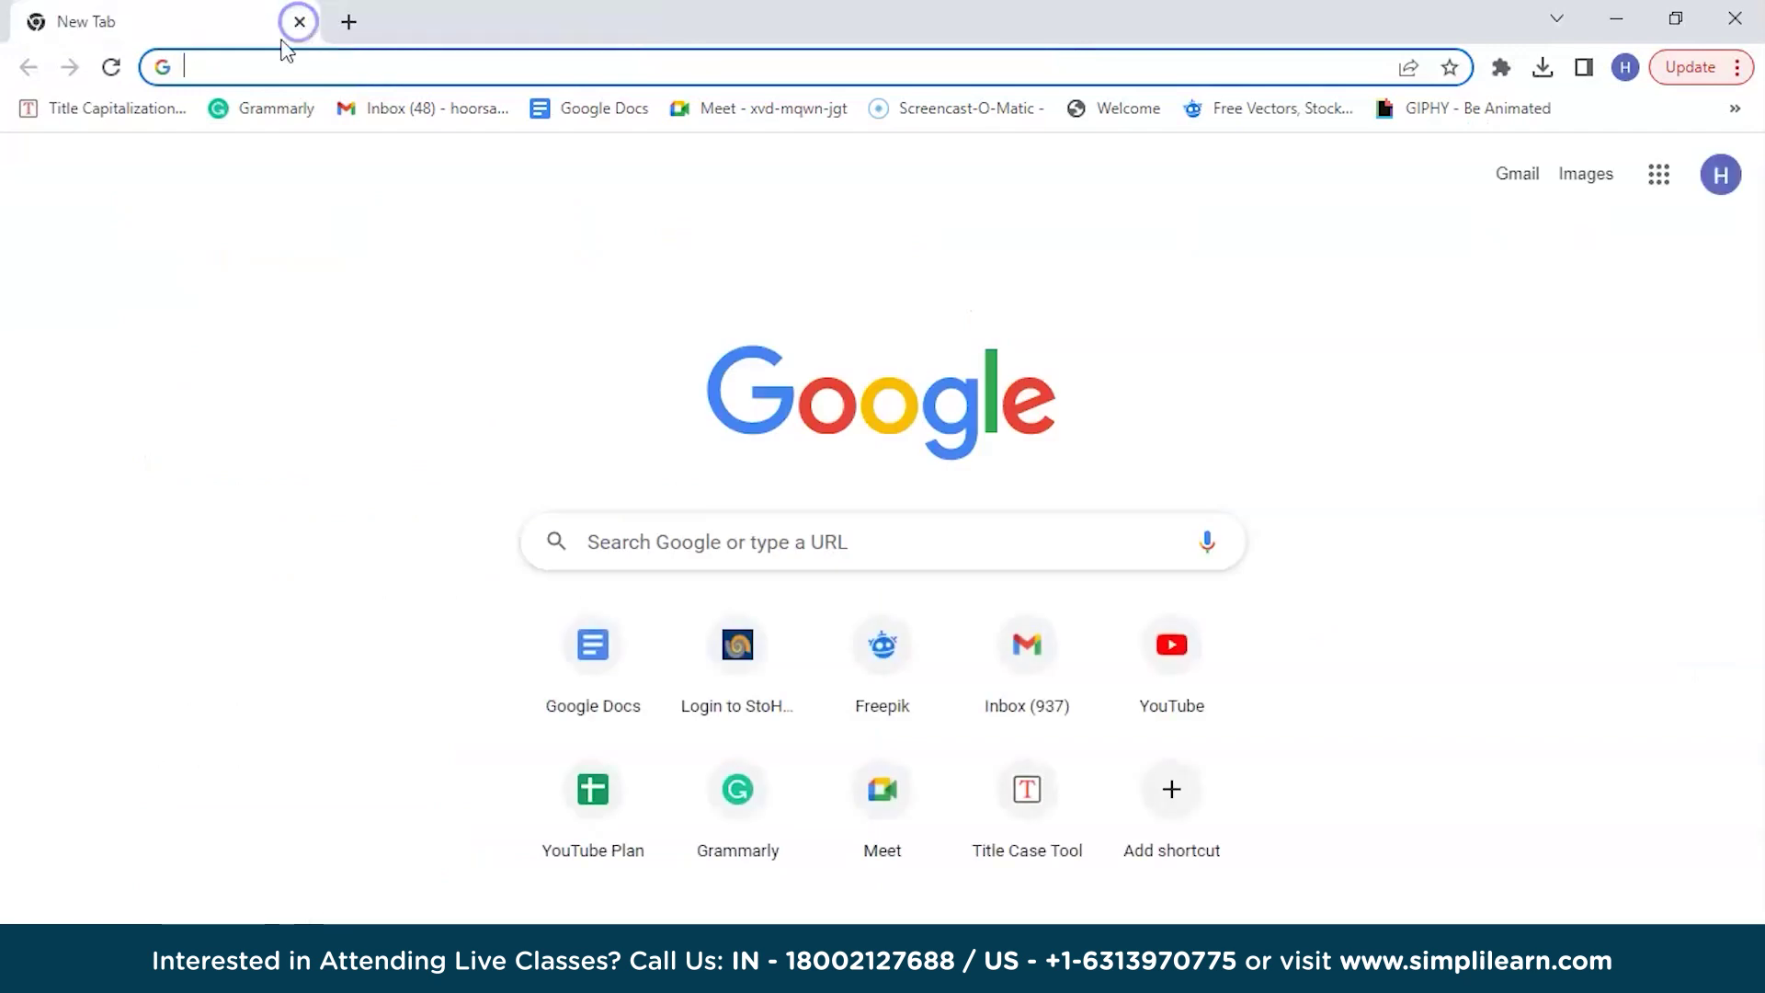
pyautogui.click(267, 63)
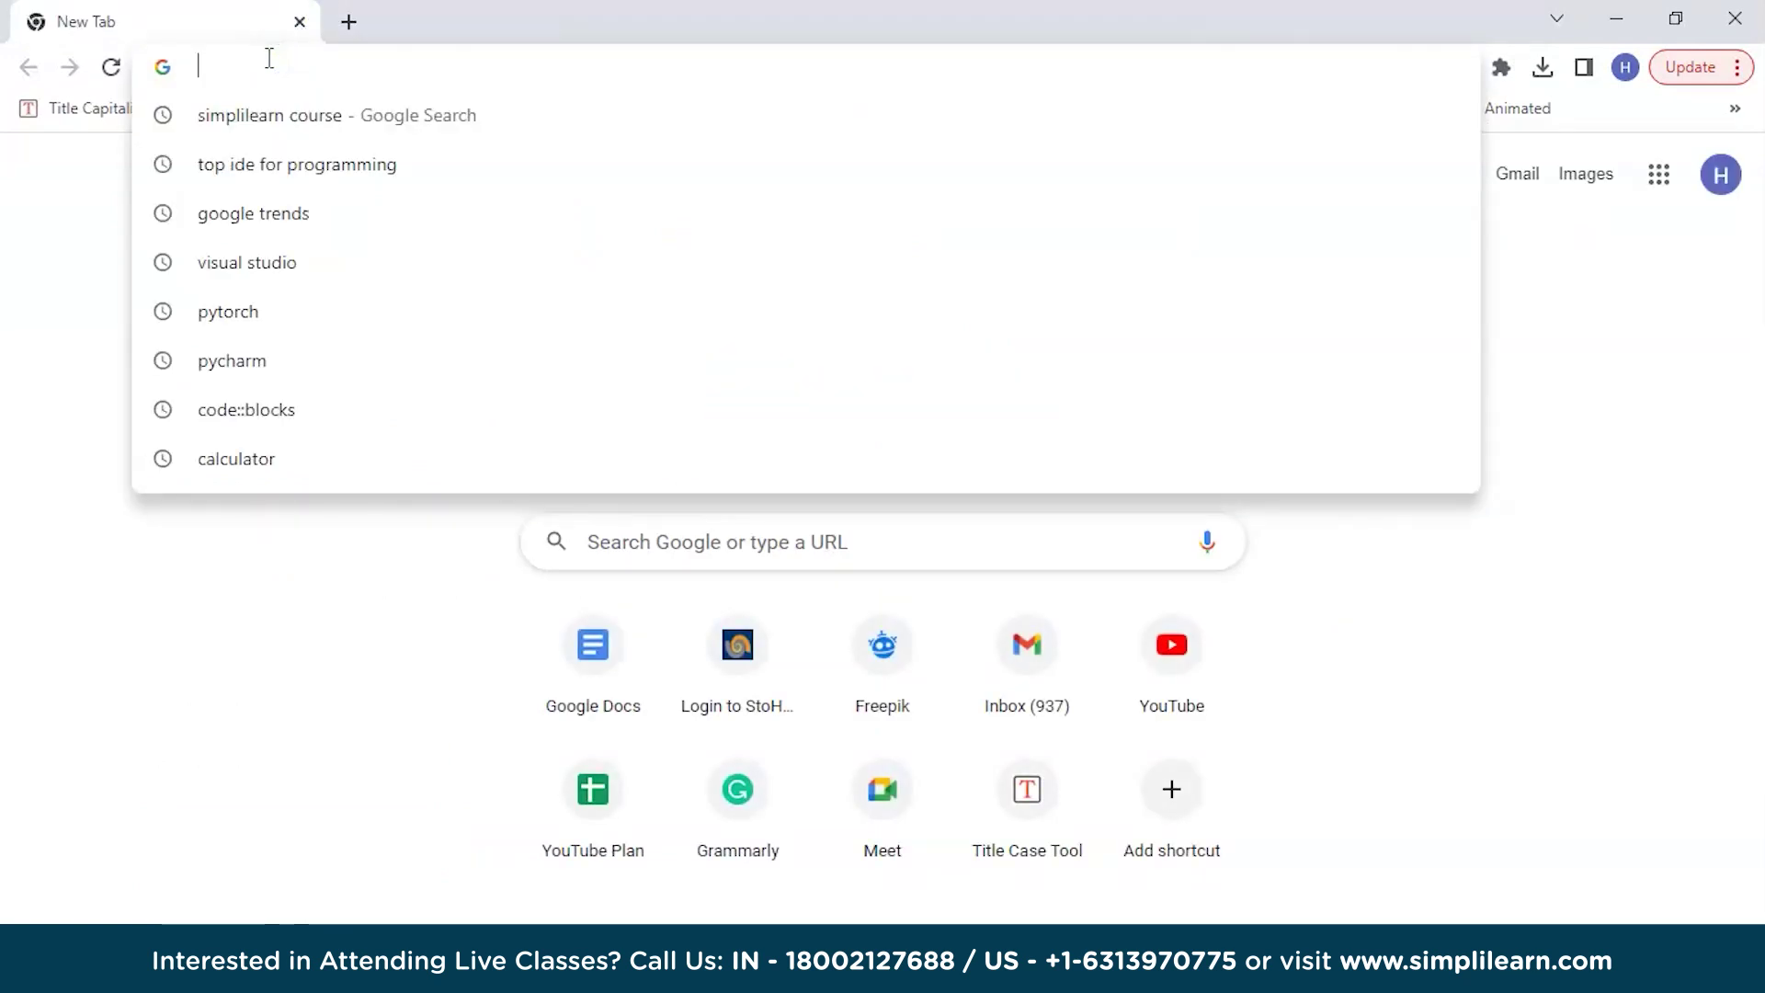
pyautogui.write('sq')
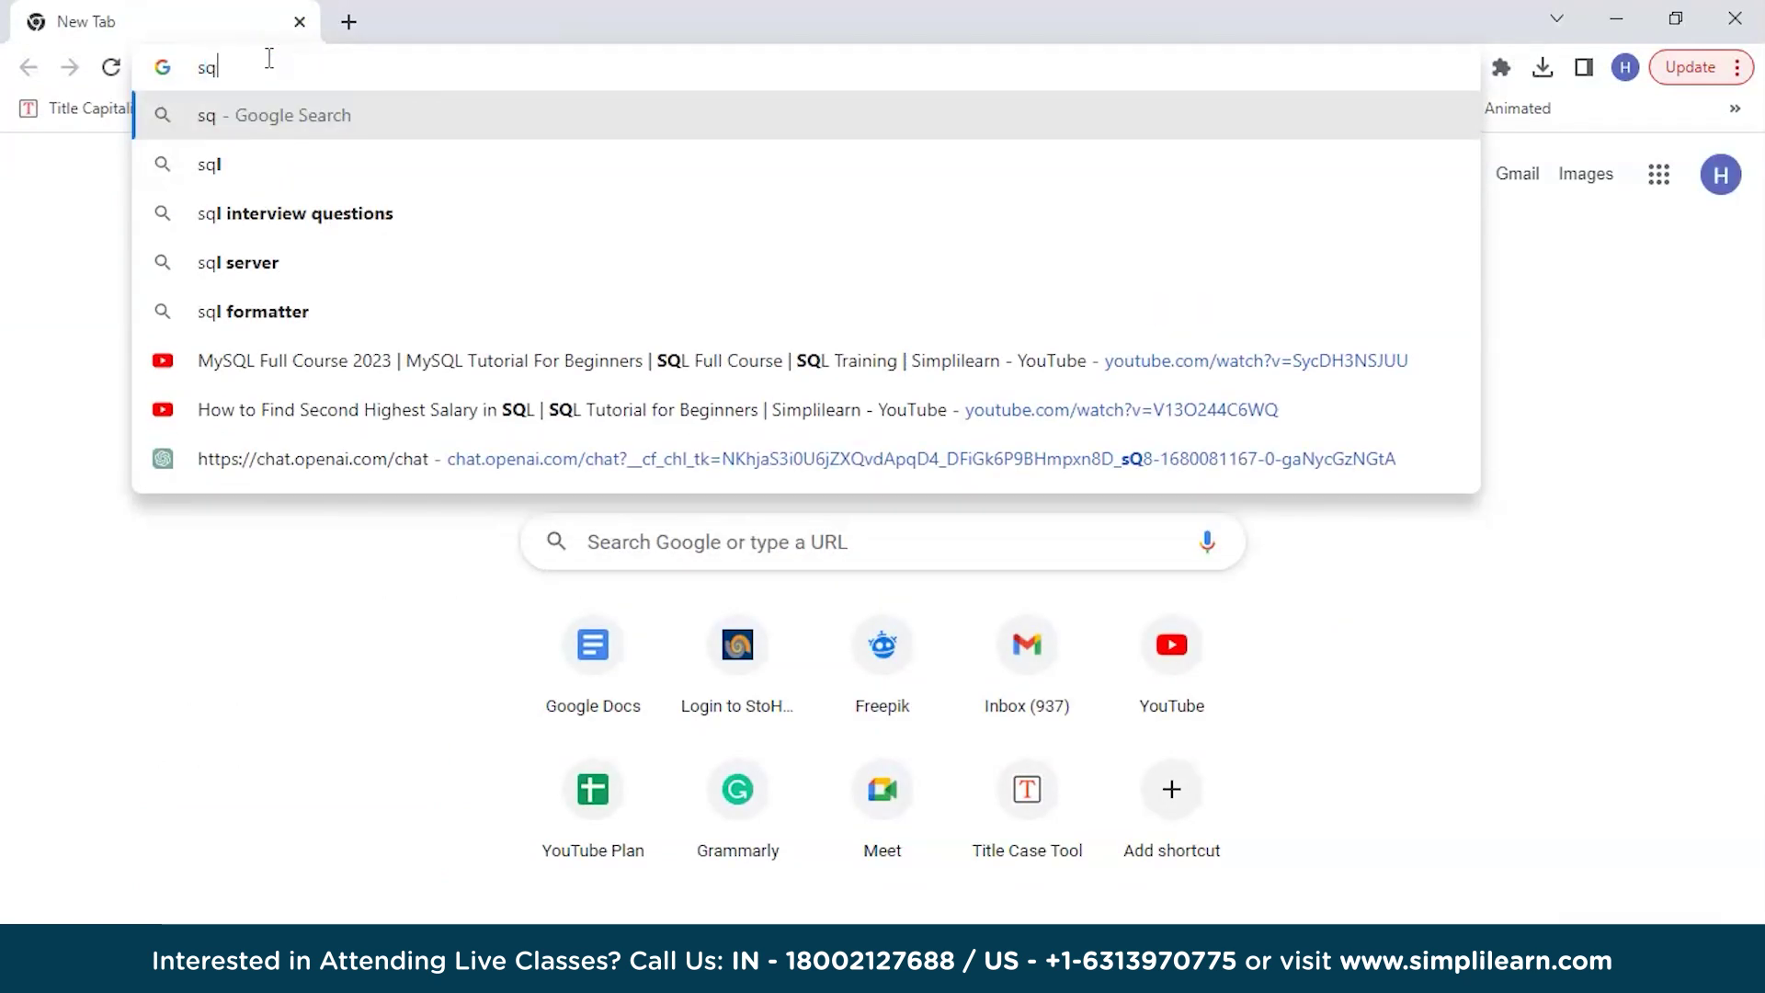
pyautogui.write('l sw')
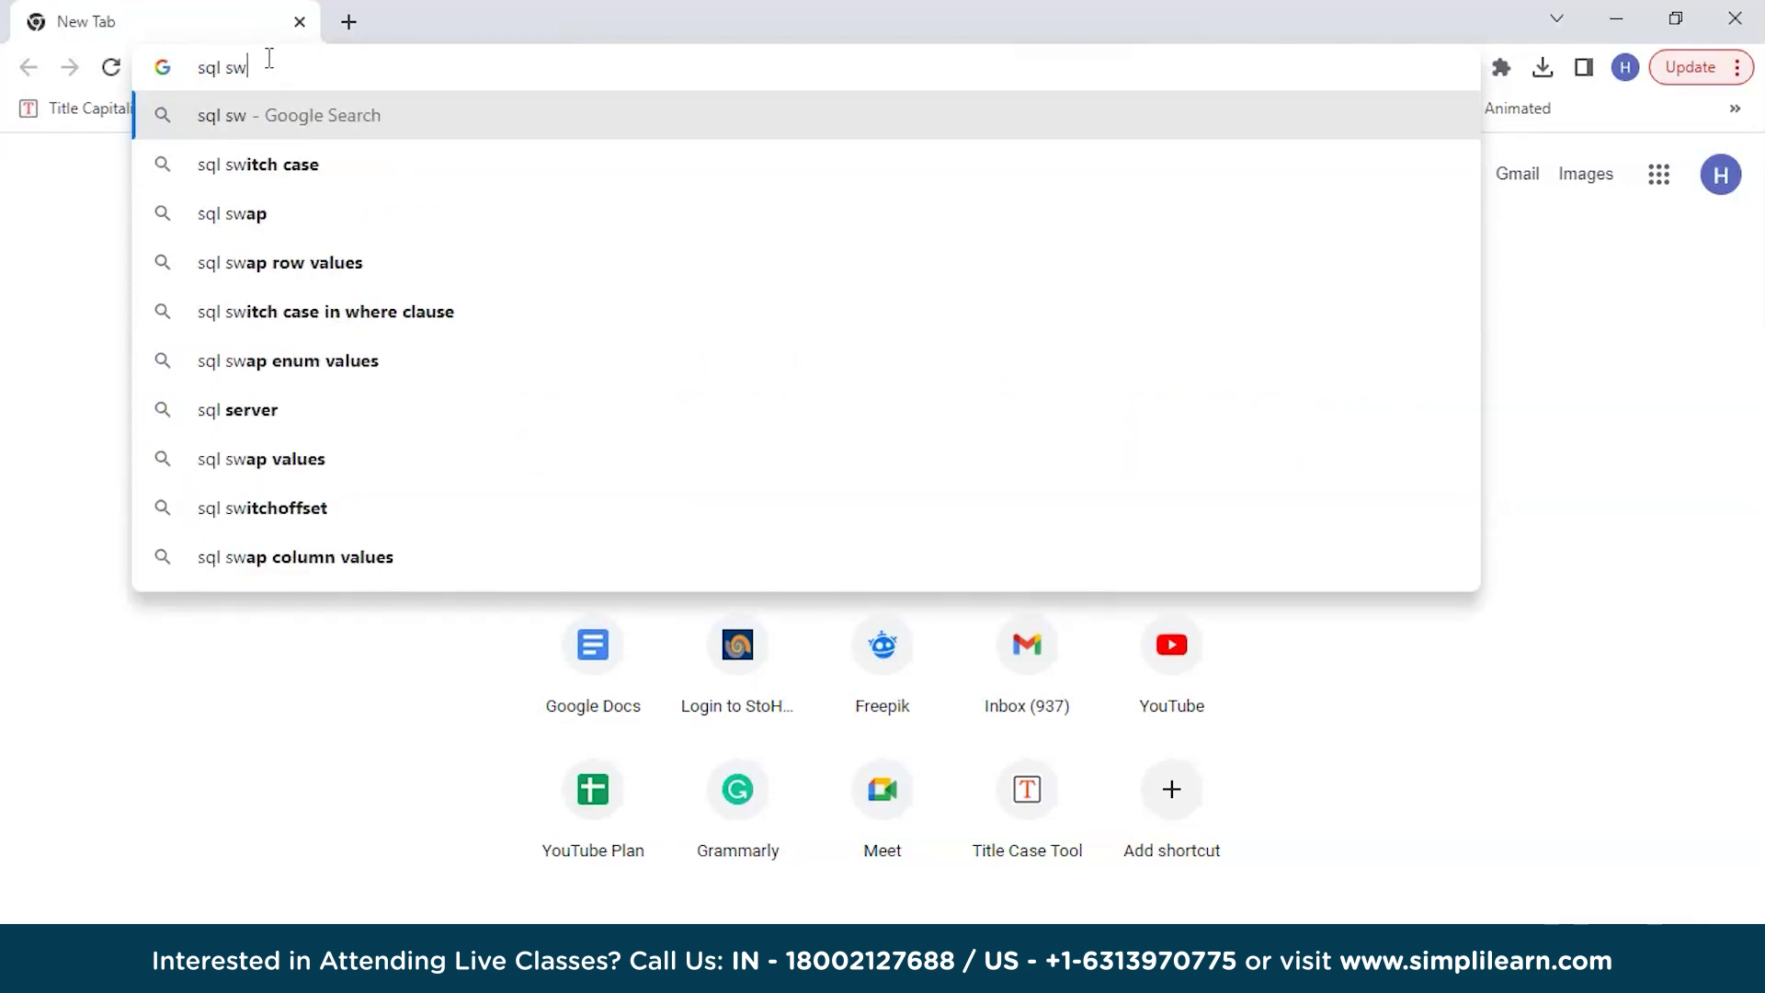
pyautogui.press('BackSpace')
pyautogui.write('erver')
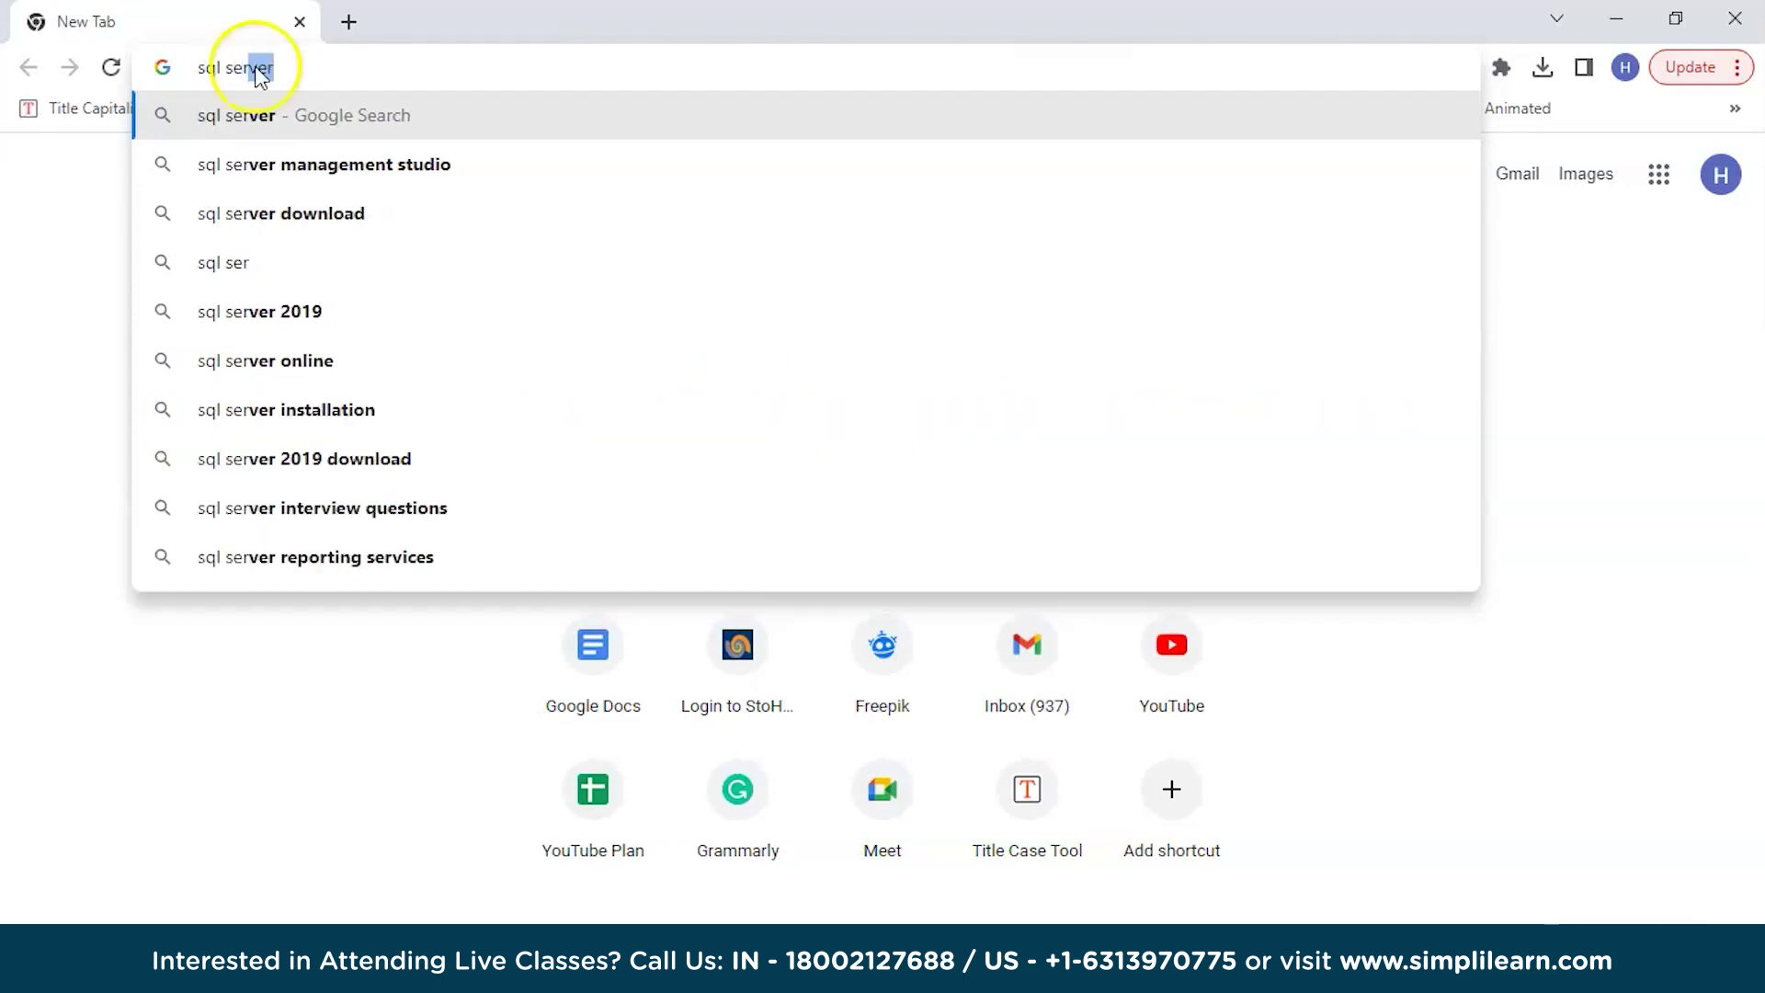
pyautogui.click(230, 210)
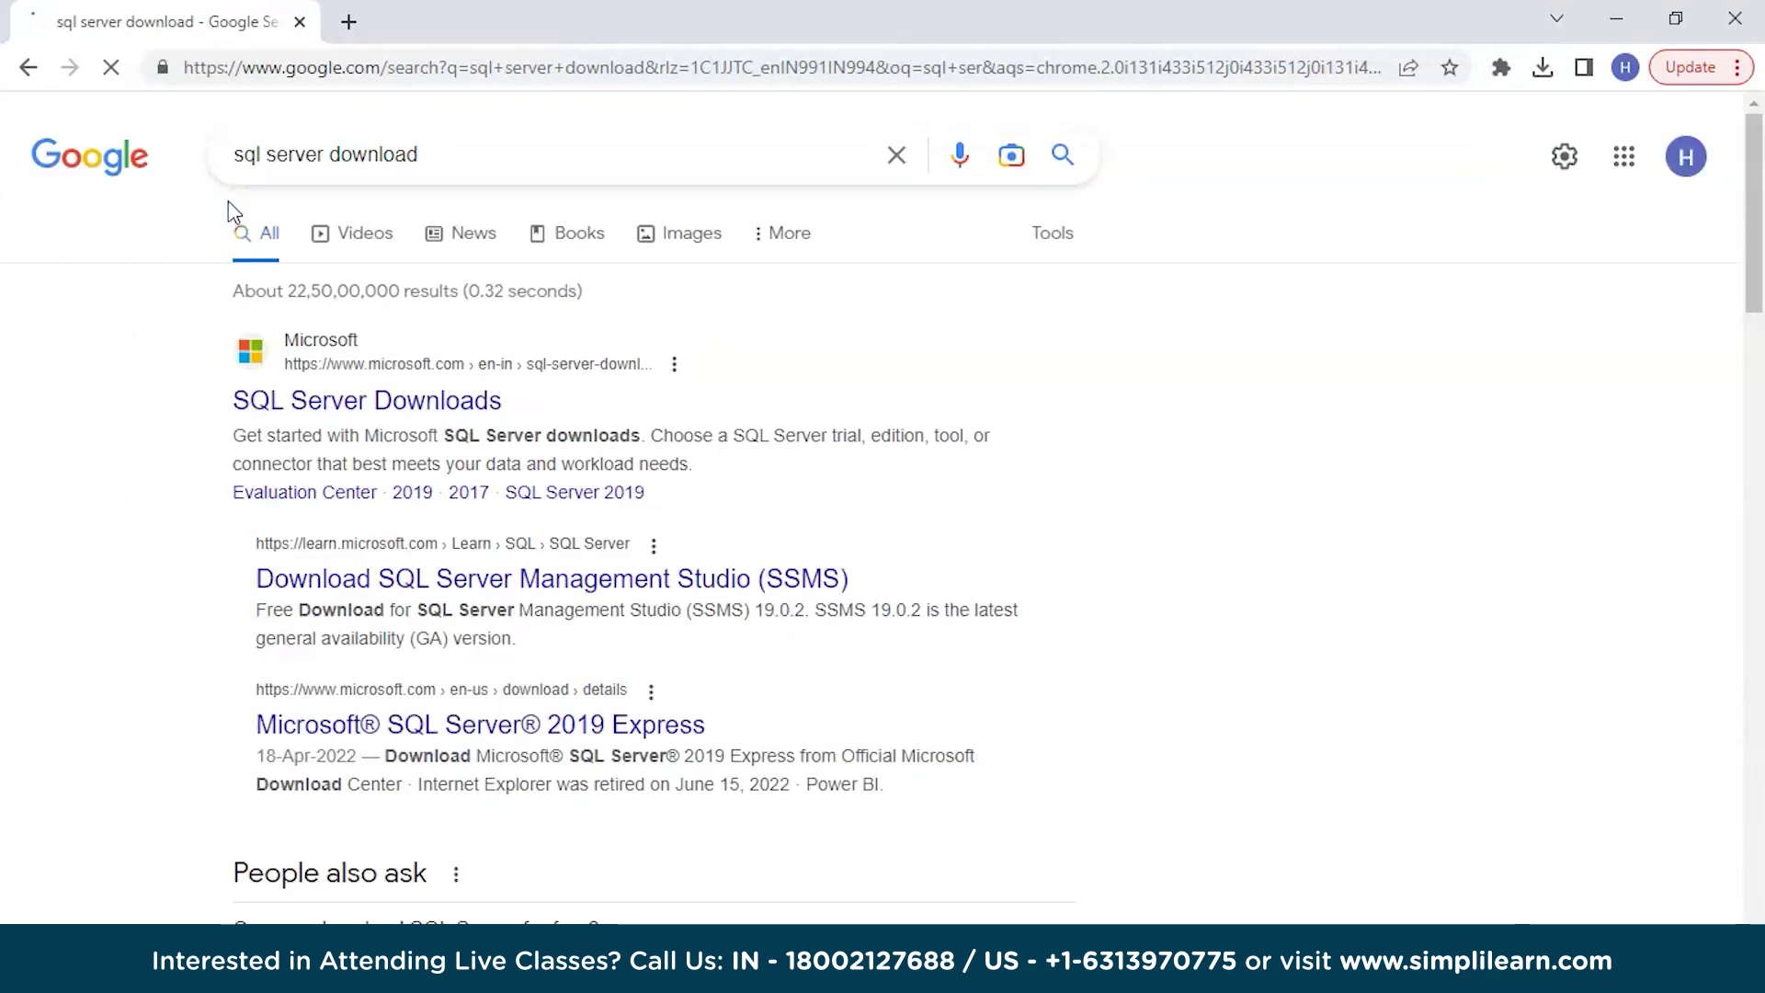
# On Microsoft's SQL Server Downloads page, dismiss the survey and download the free Express edition.
pyautogui.click(321, 399)
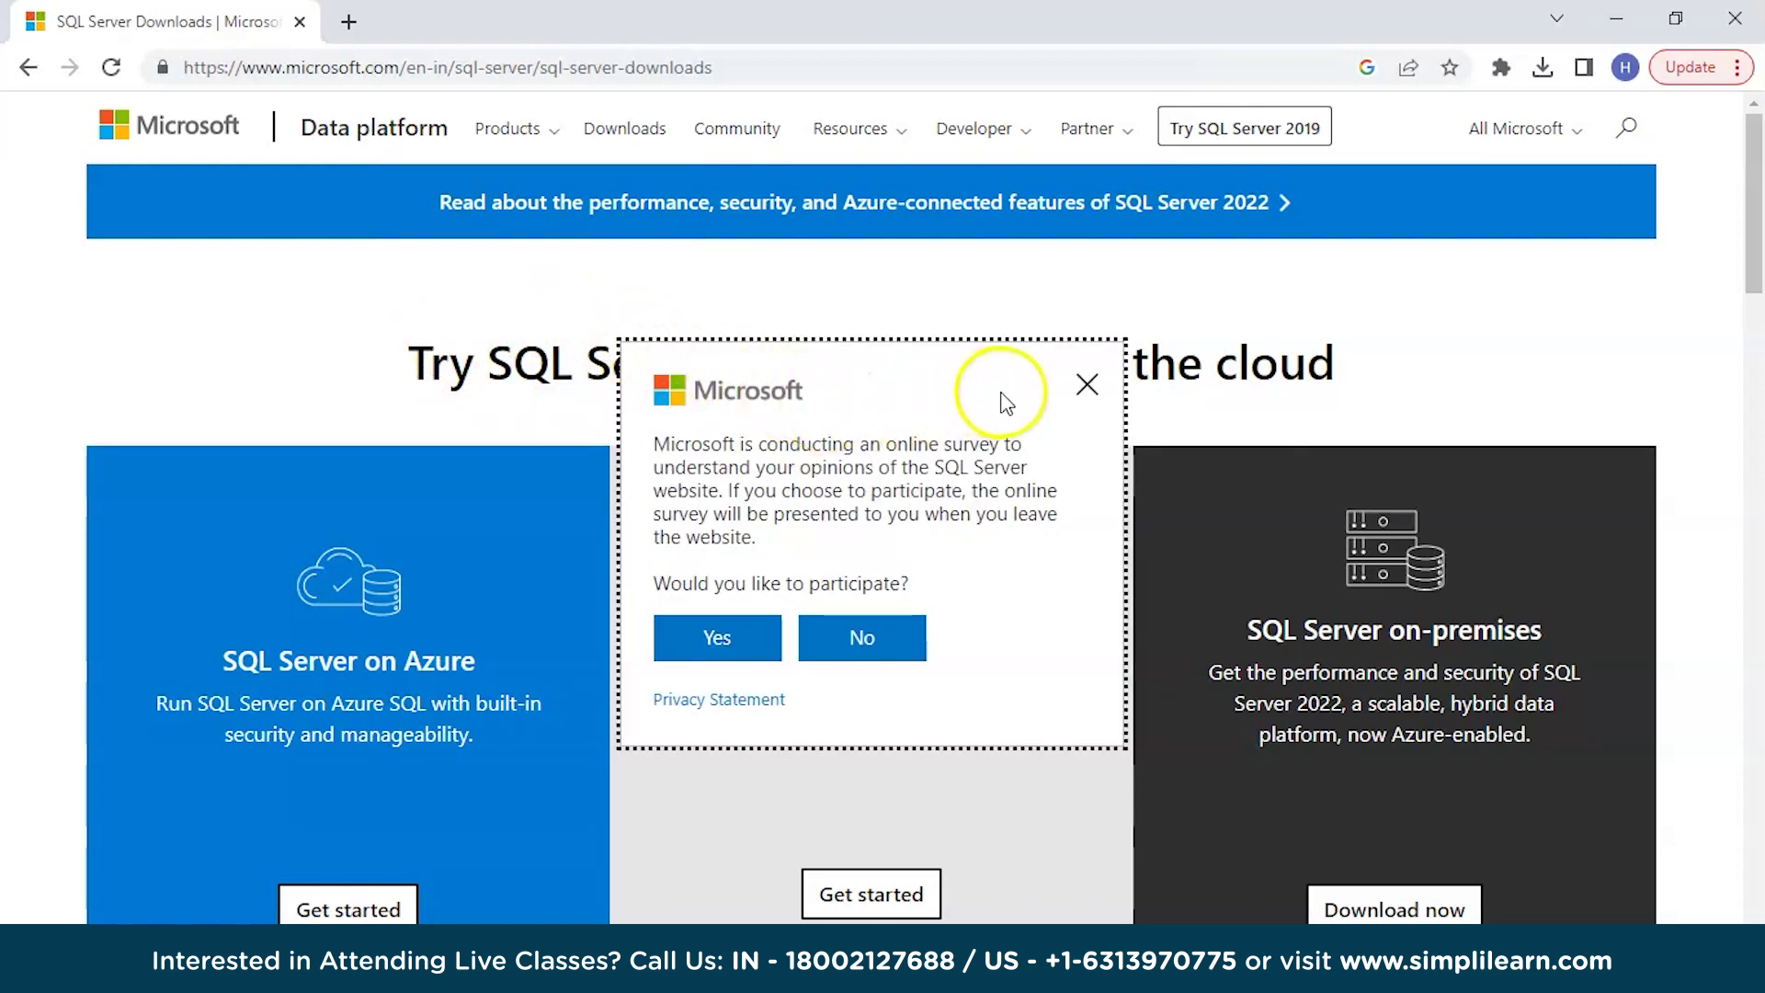
pyautogui.click(1087, 388)
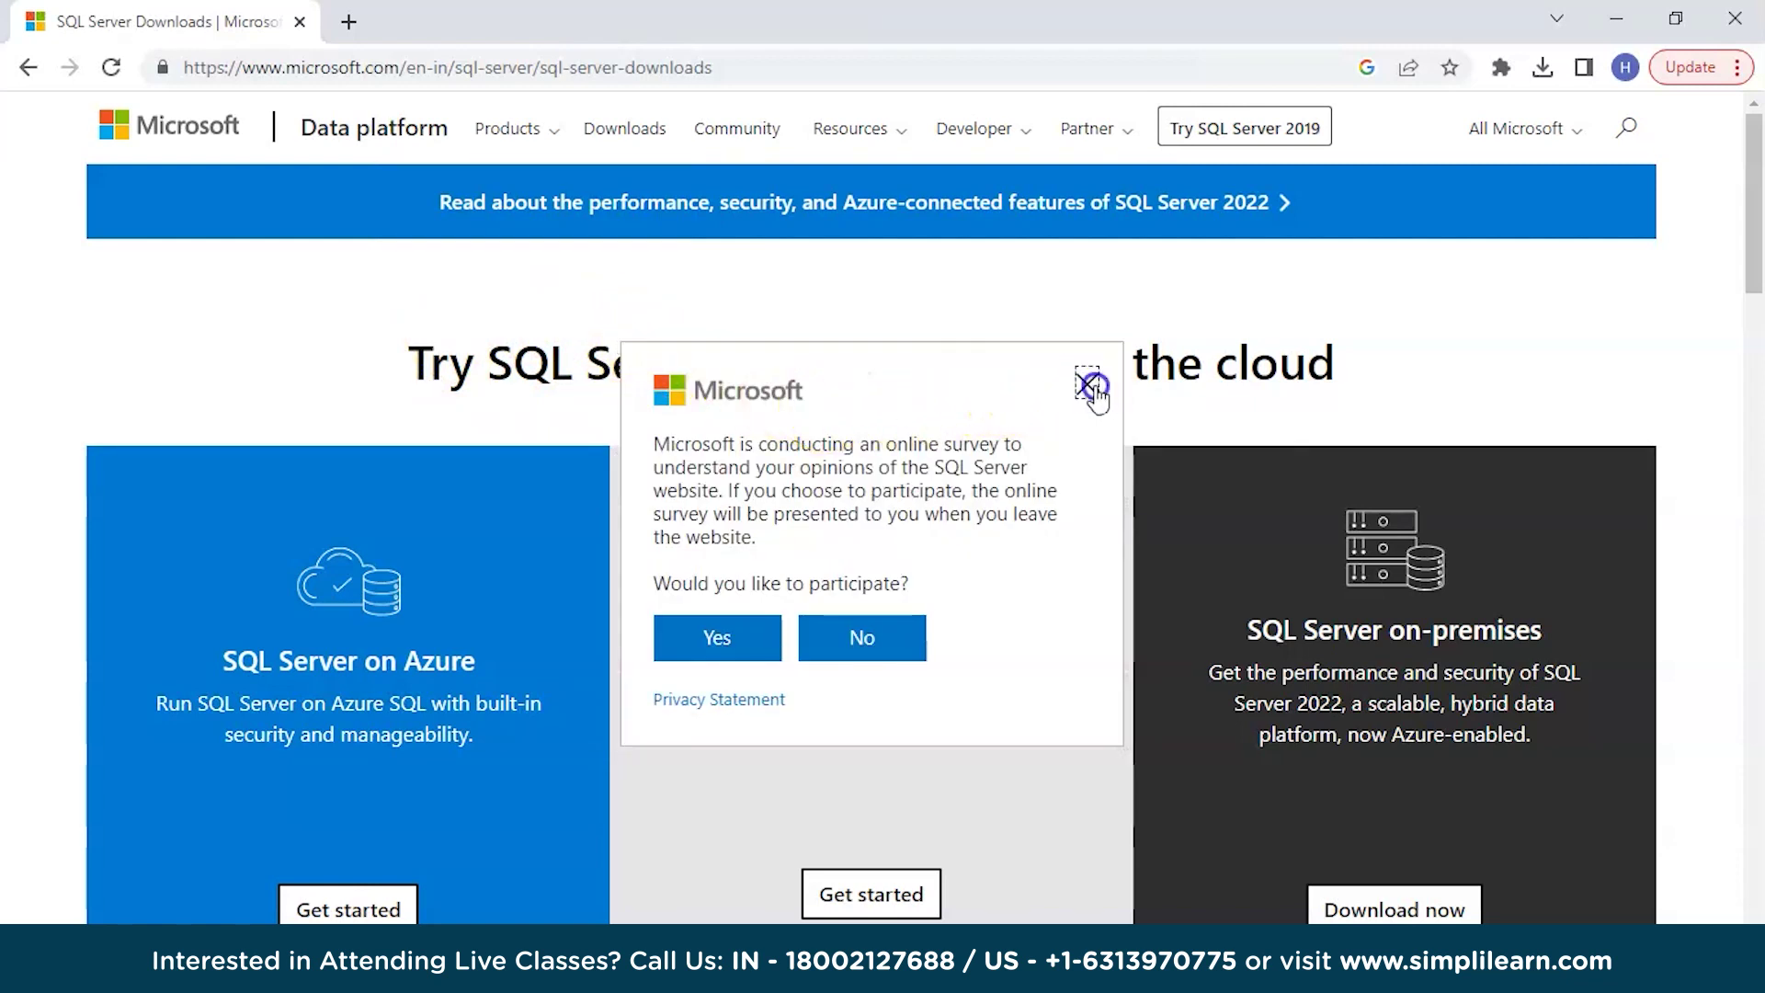
pyautogui.scroll(-1, 883, 616)
pyautogui.scroll(-1, 882, 628)
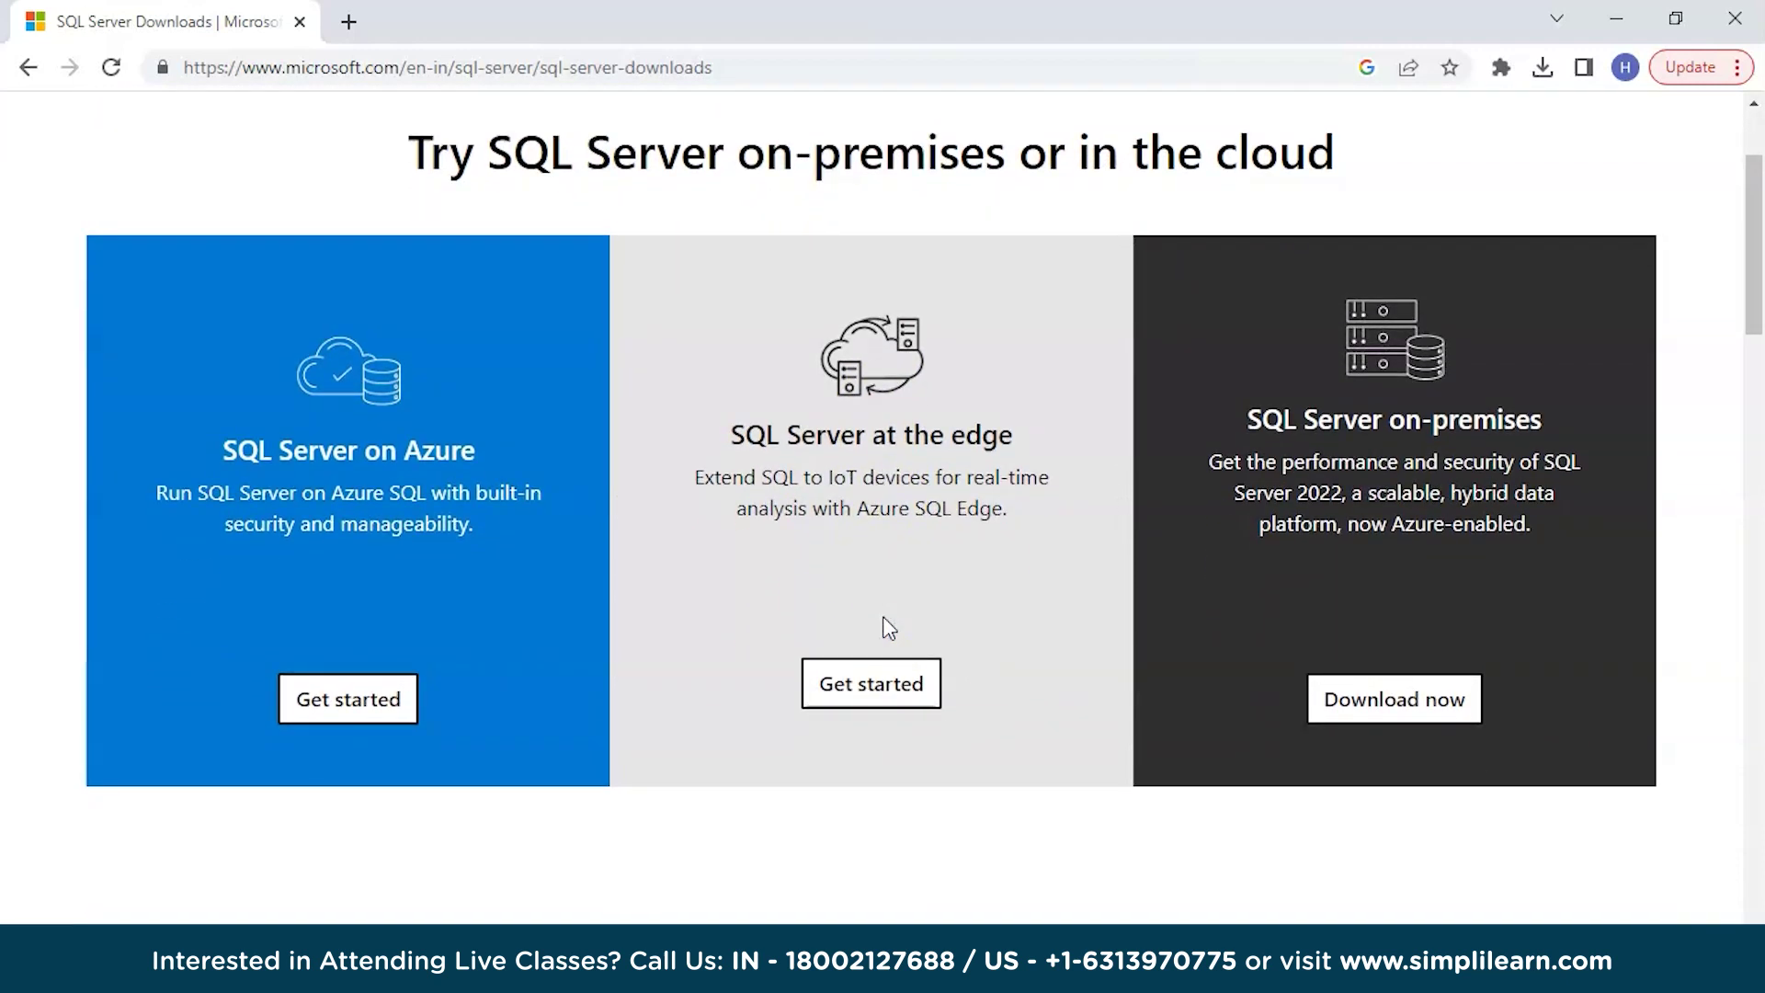
pyautogui.scroll(-2, 883, 628)
pyautogui.scroll(-1, 882, 628)
pyautogui.scroll(-1, 888, 628)
pyautogui.scroll(-1, 889, 628)
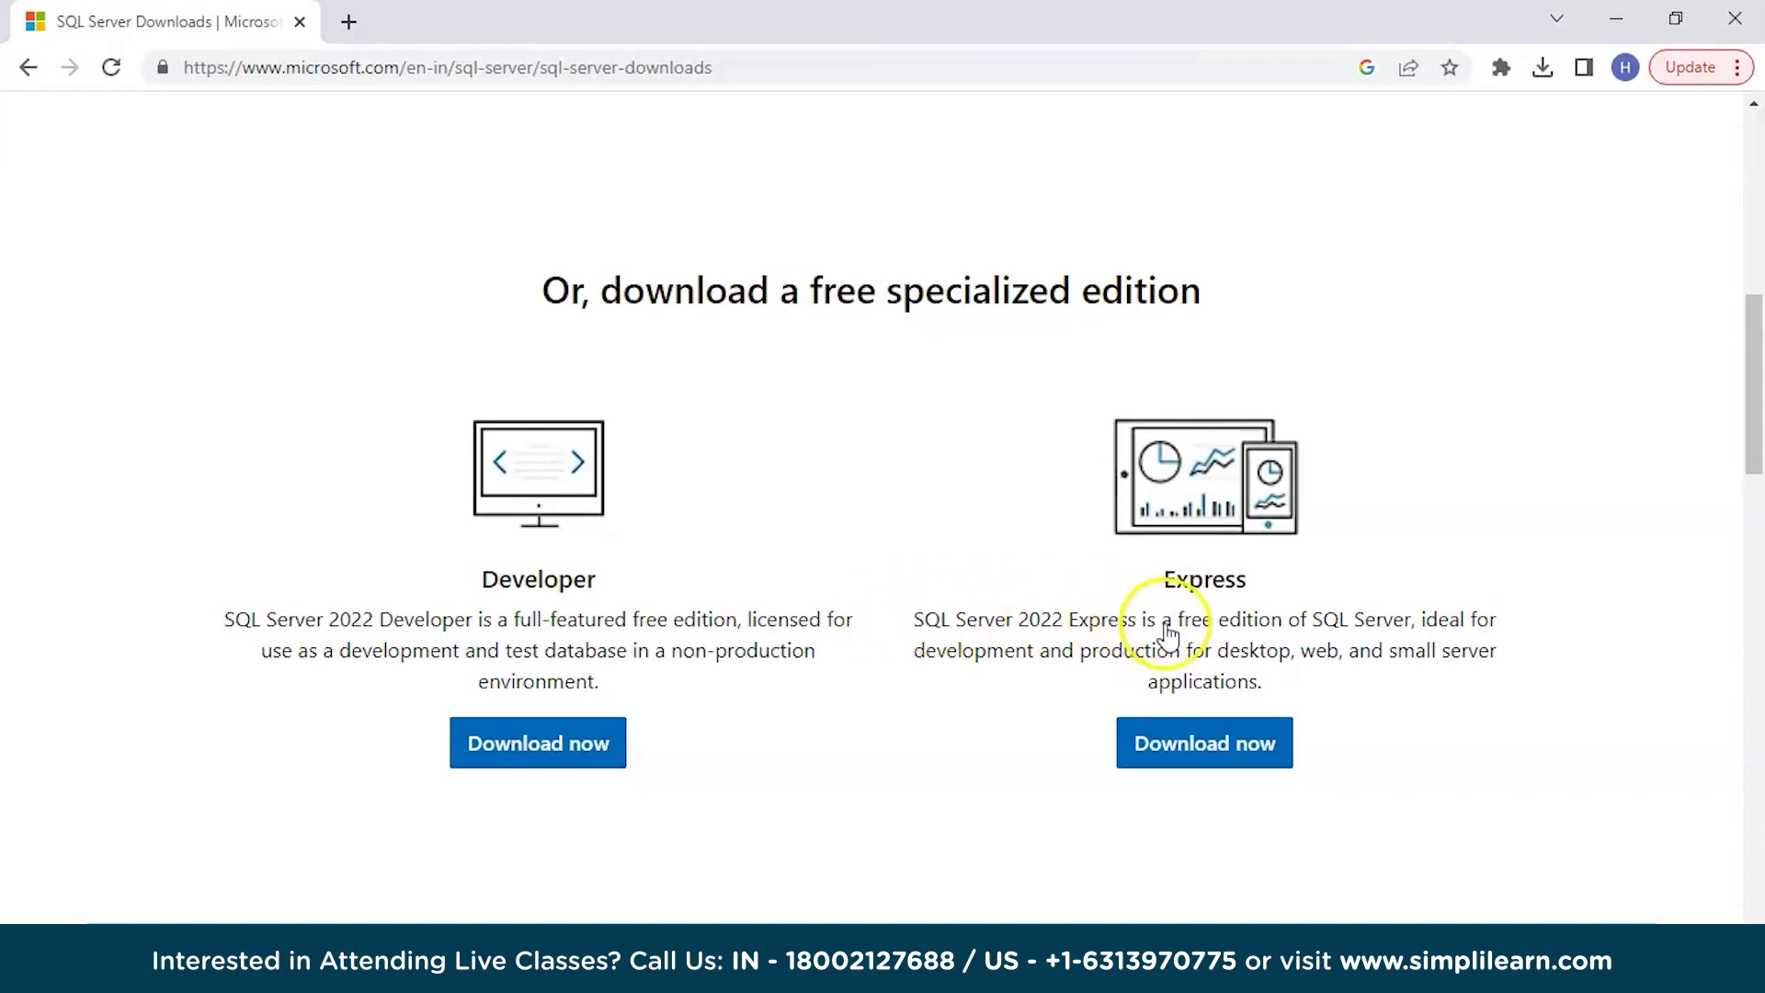
pyautogui.click(1210, 747)
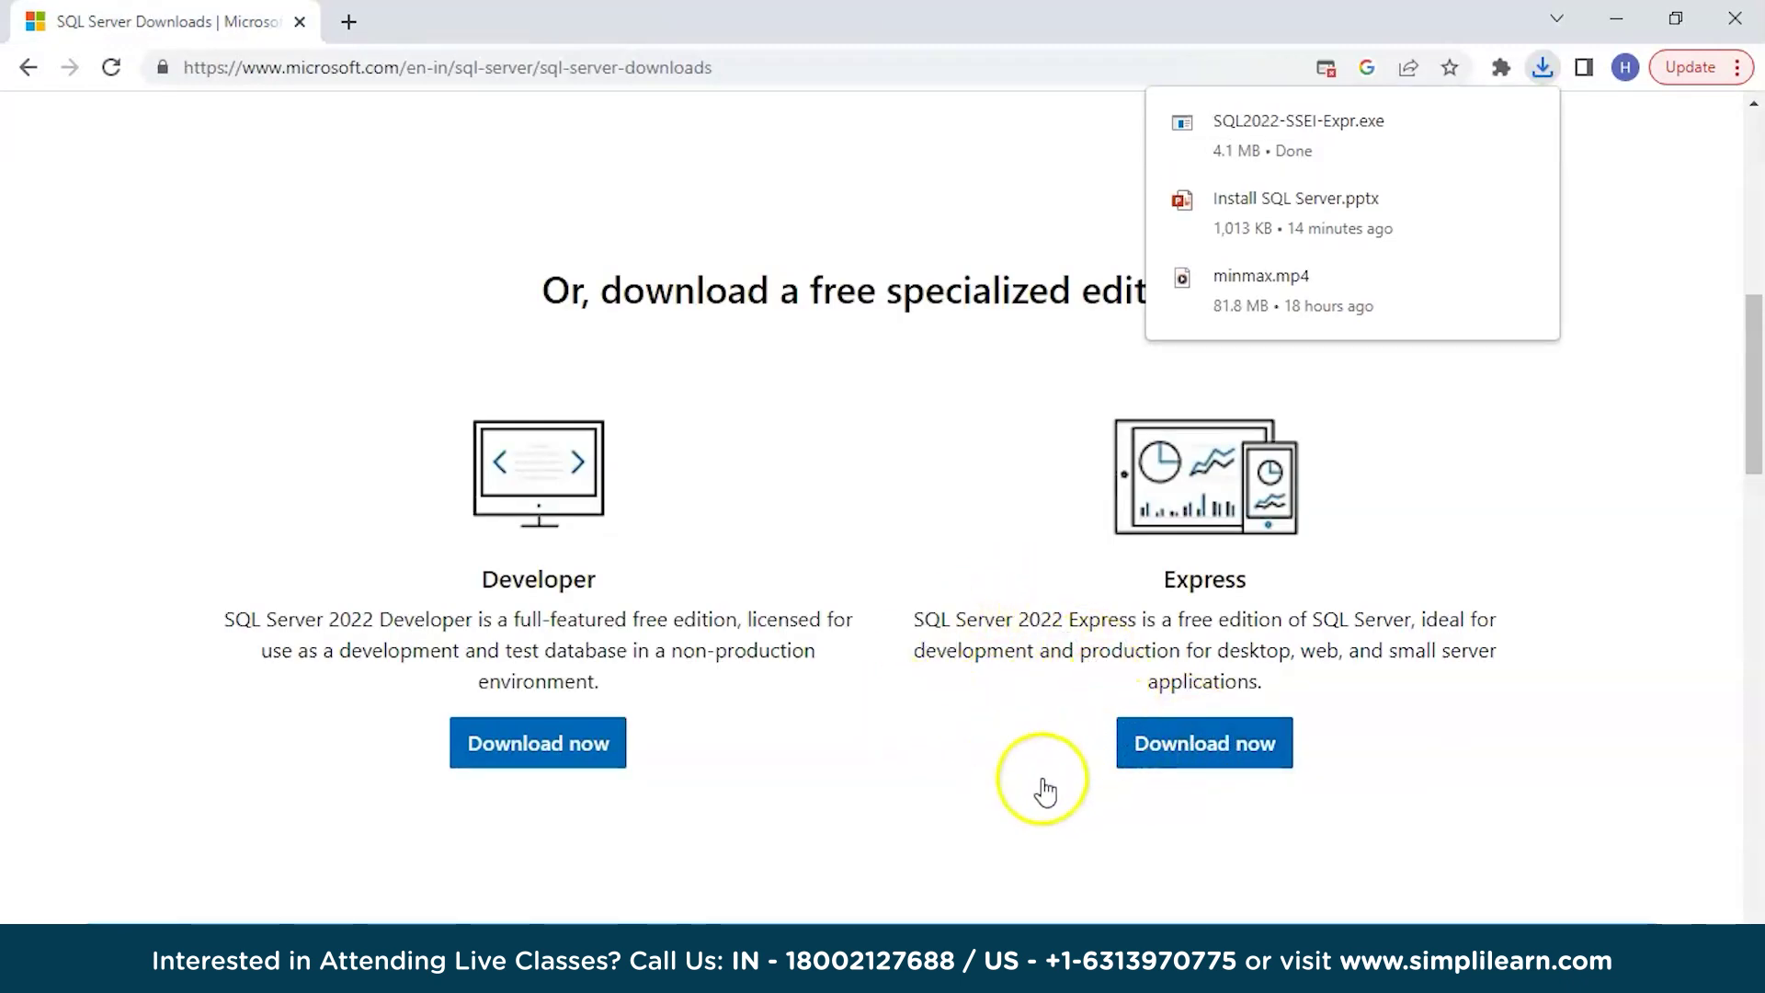
pyautogui.moveTo(1325, 135)
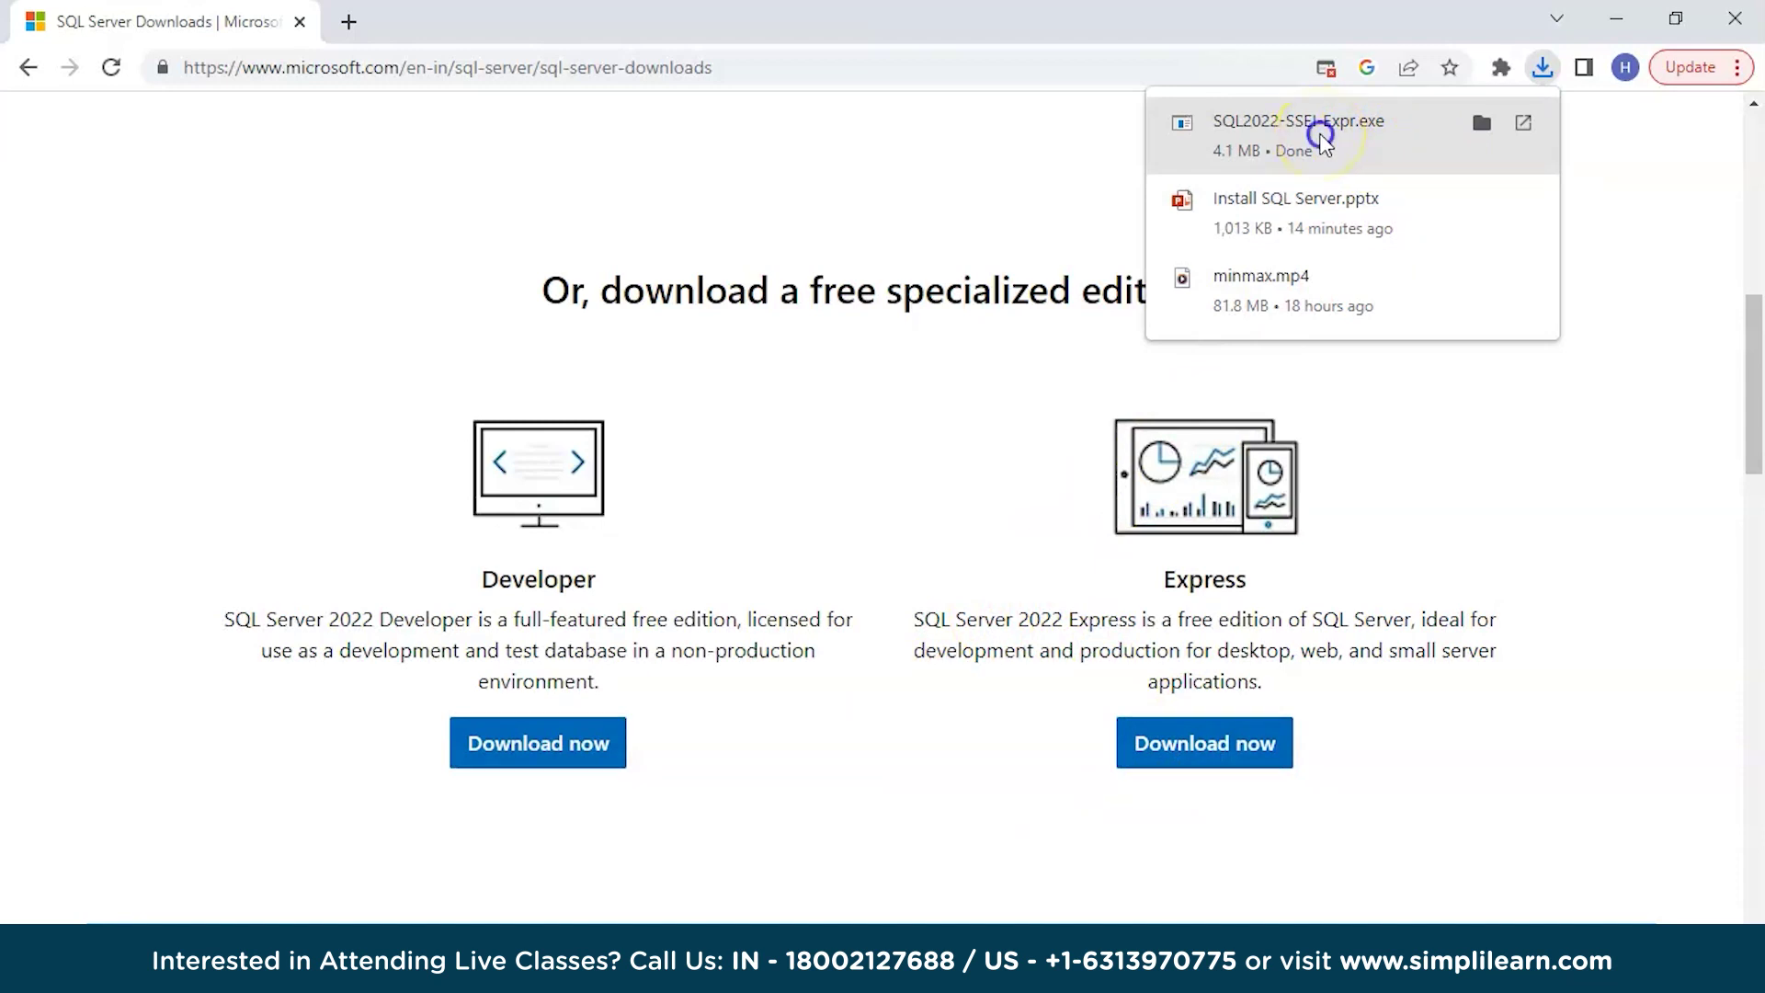
# Run SQL2022-SSEI-Expr.exe, choose an installation type and accept the license terms.
pyautogui.click(1324, 138)
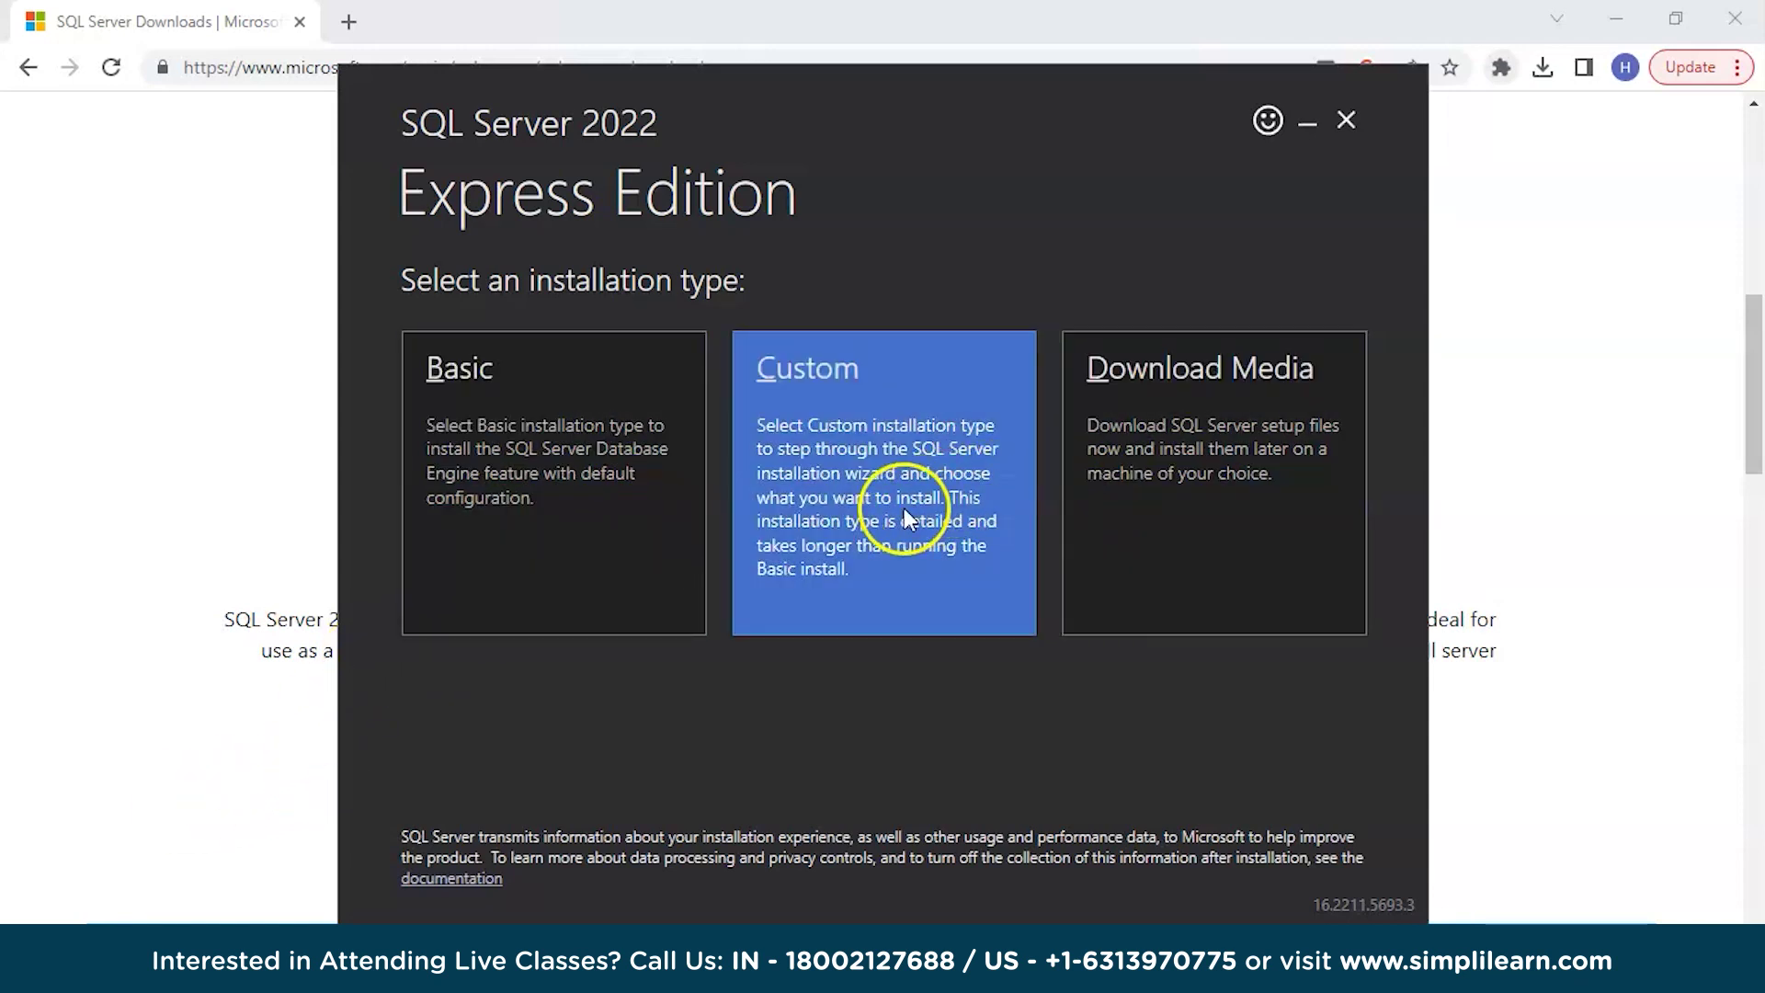
pyautogui.click(603, 567)
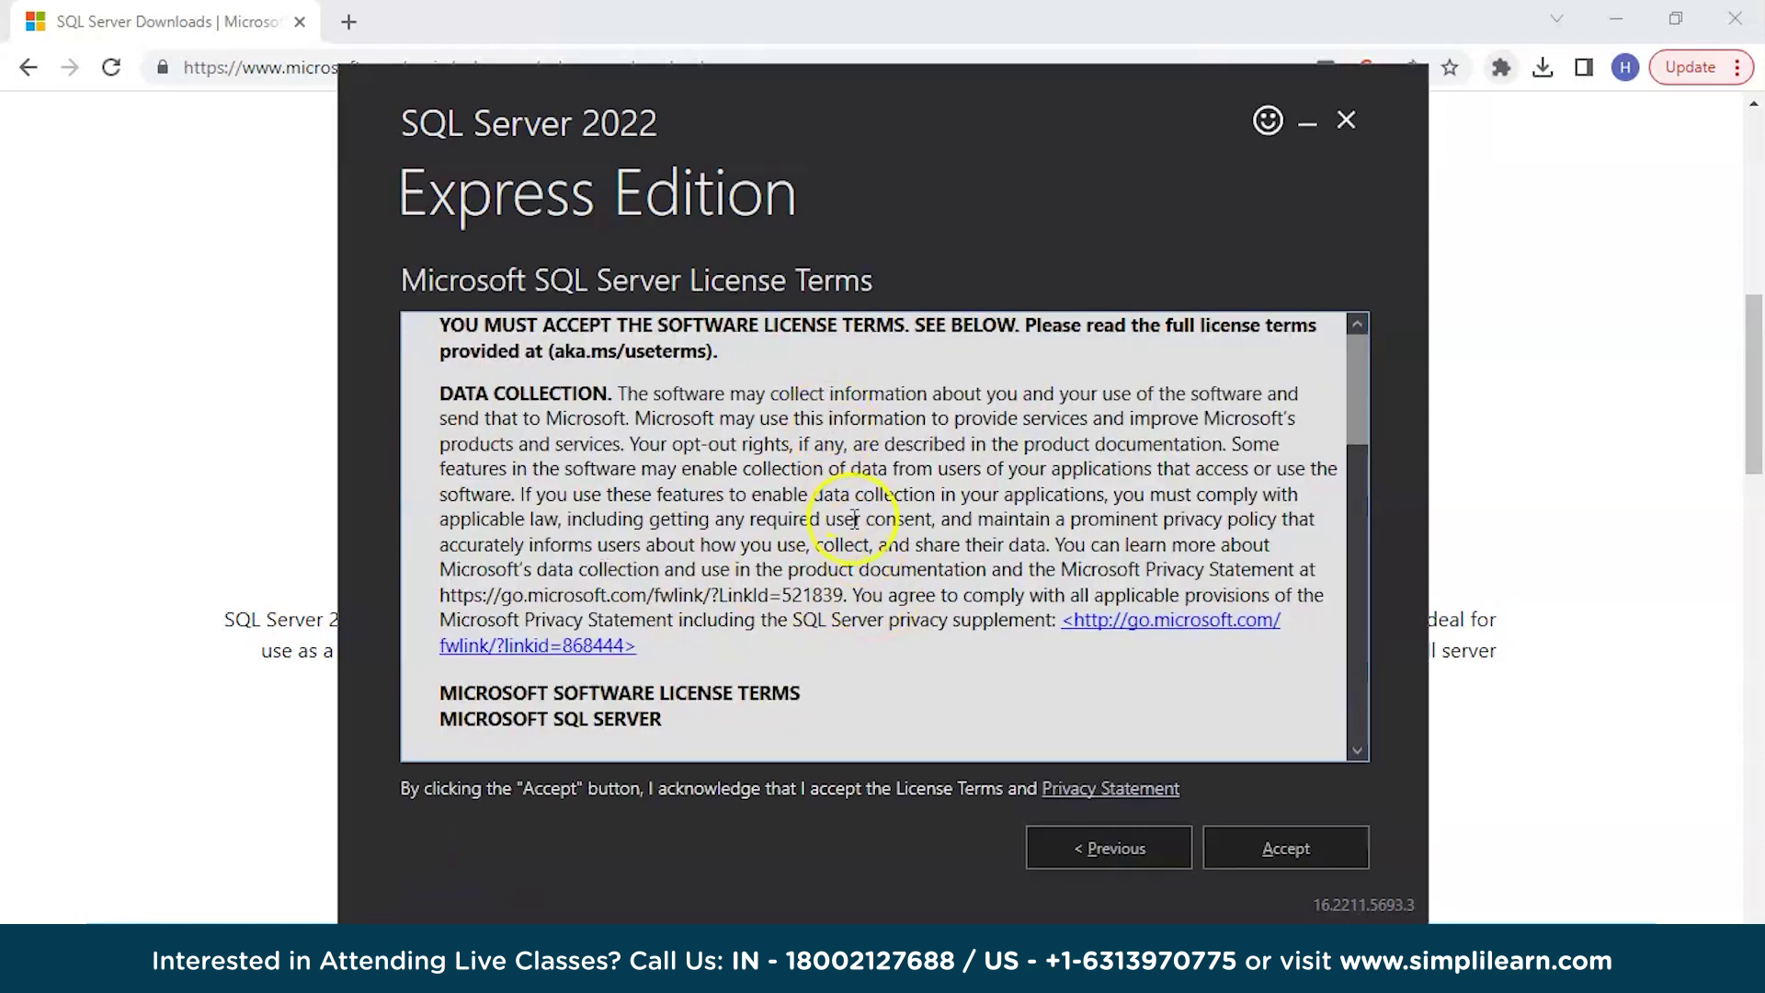
pyautogui.scroll(-15, 854, 520)
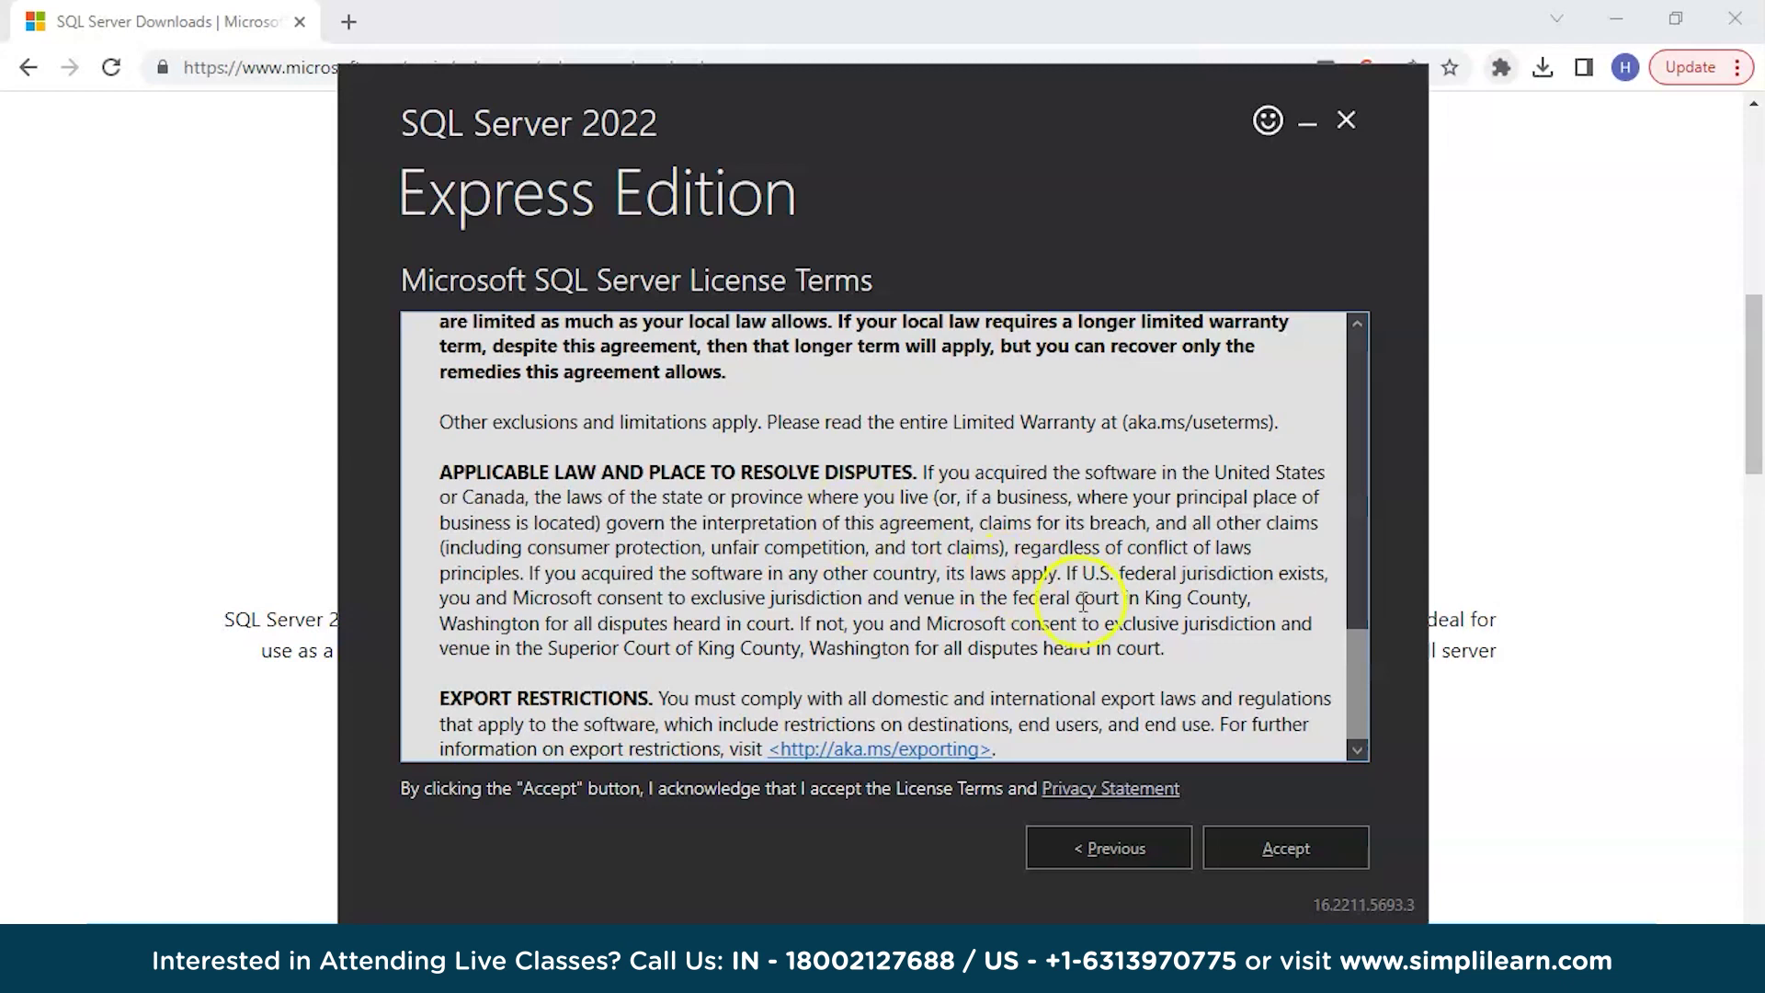
pyautogui.click(1319, 832)
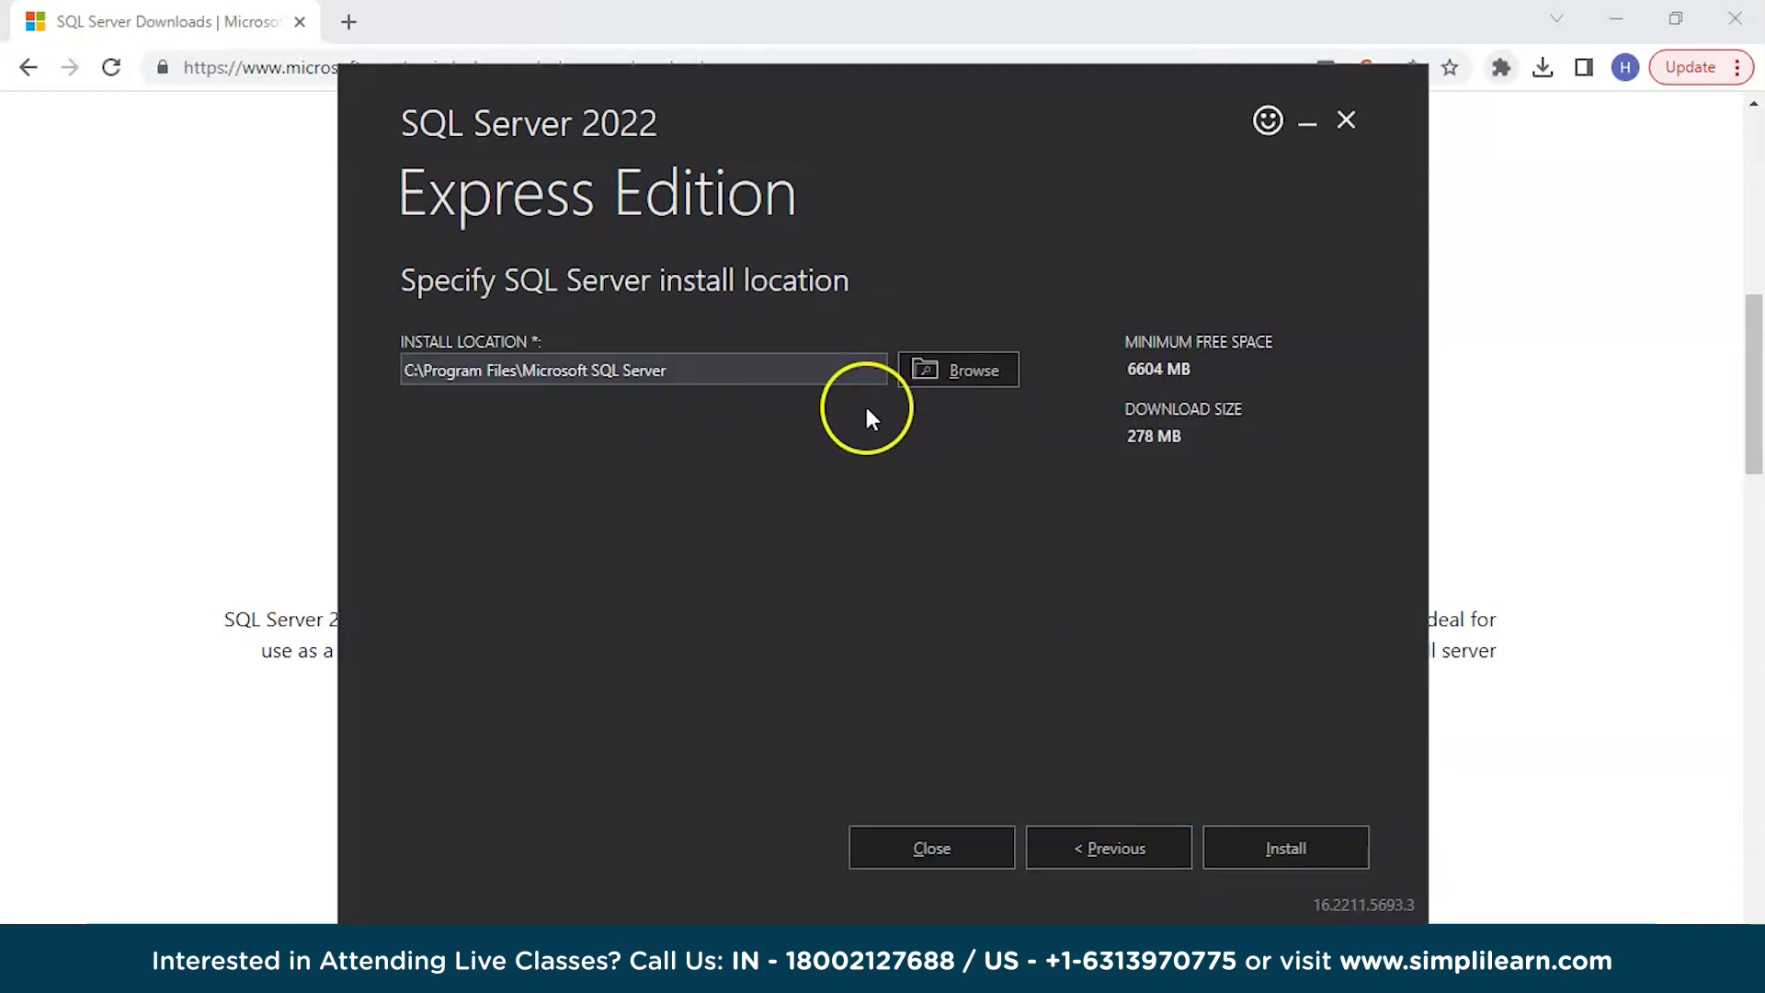
# Keep the default install location, C:\Program Files\Microsoft SQL Server.
pyautogui.click(817, 373)
pyautogui.doubleClick(817, 373)
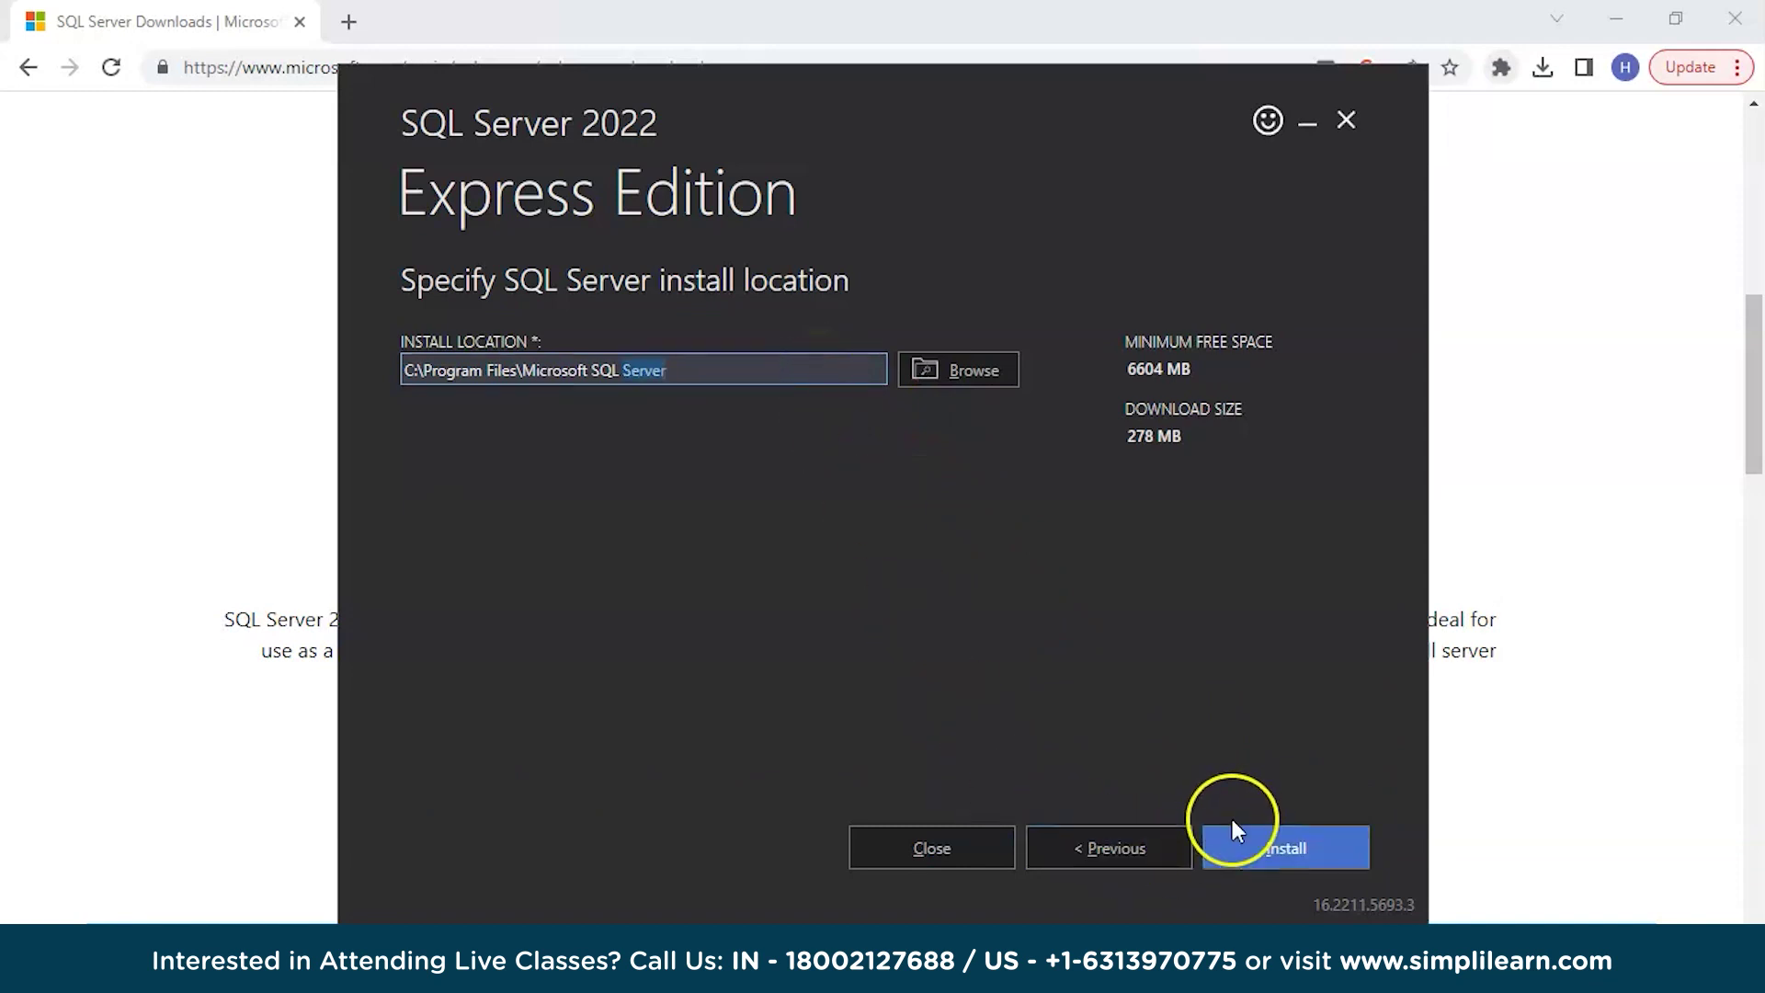
pyautogui.click(946, 375)
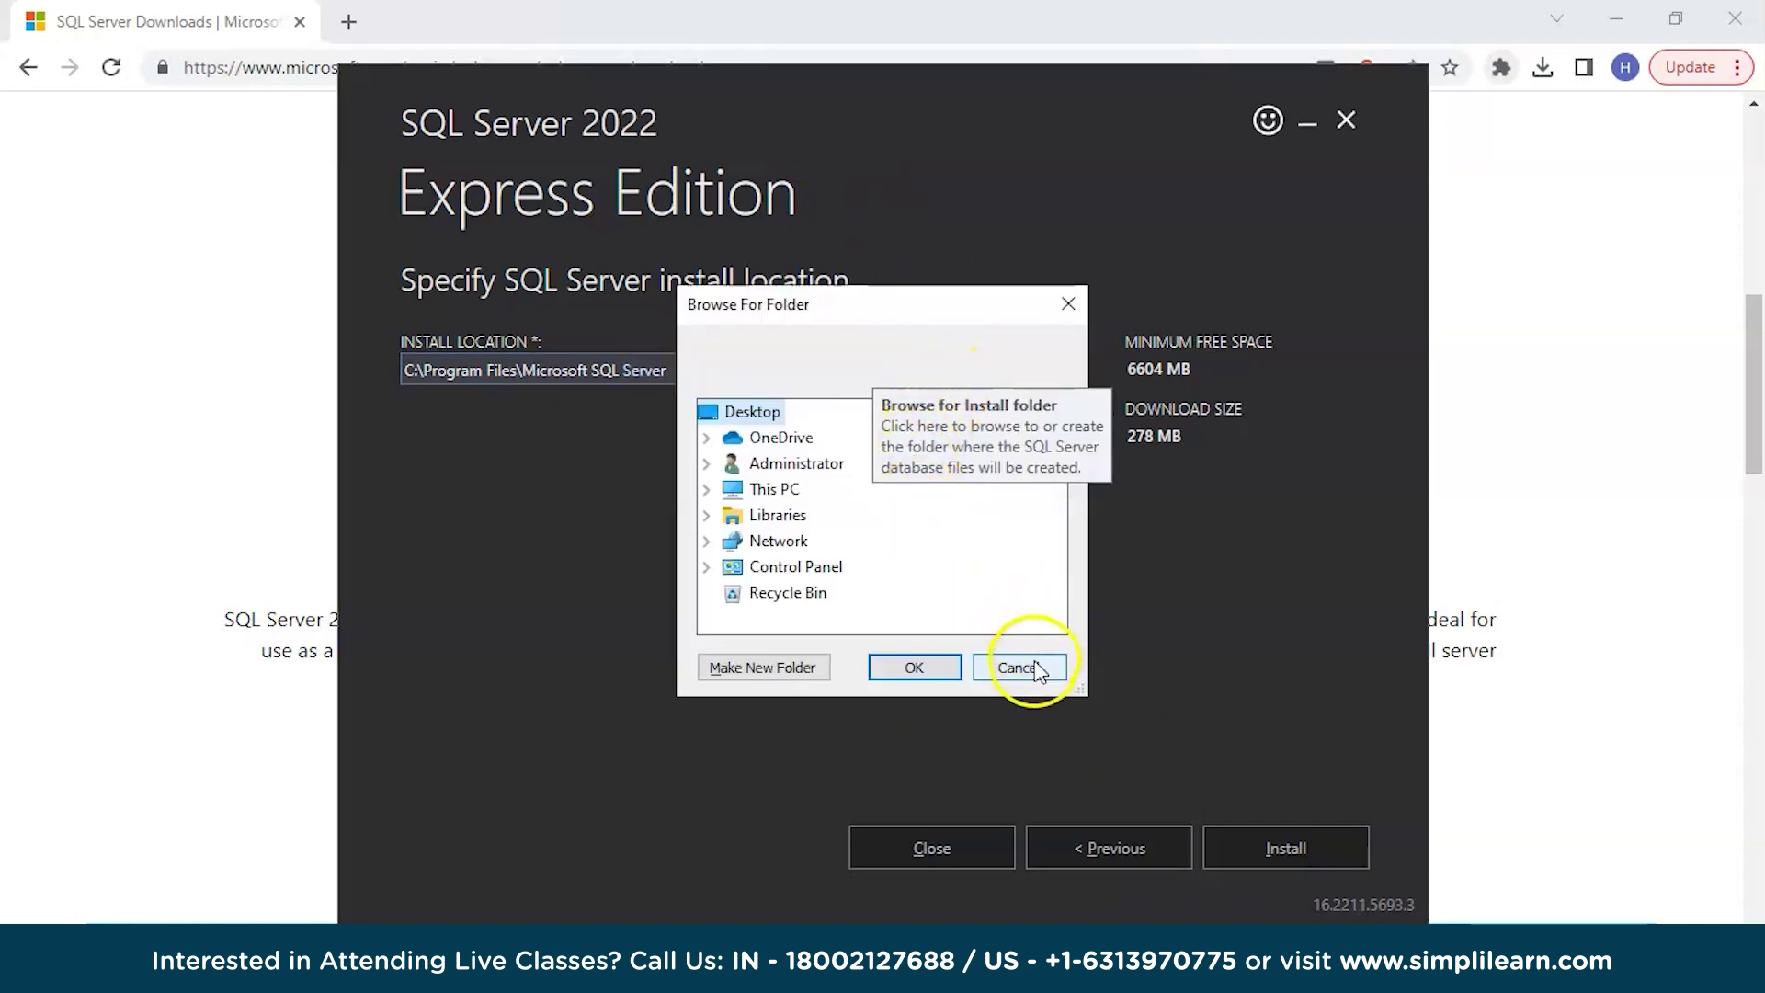
pyautogui.click(1020, 668)
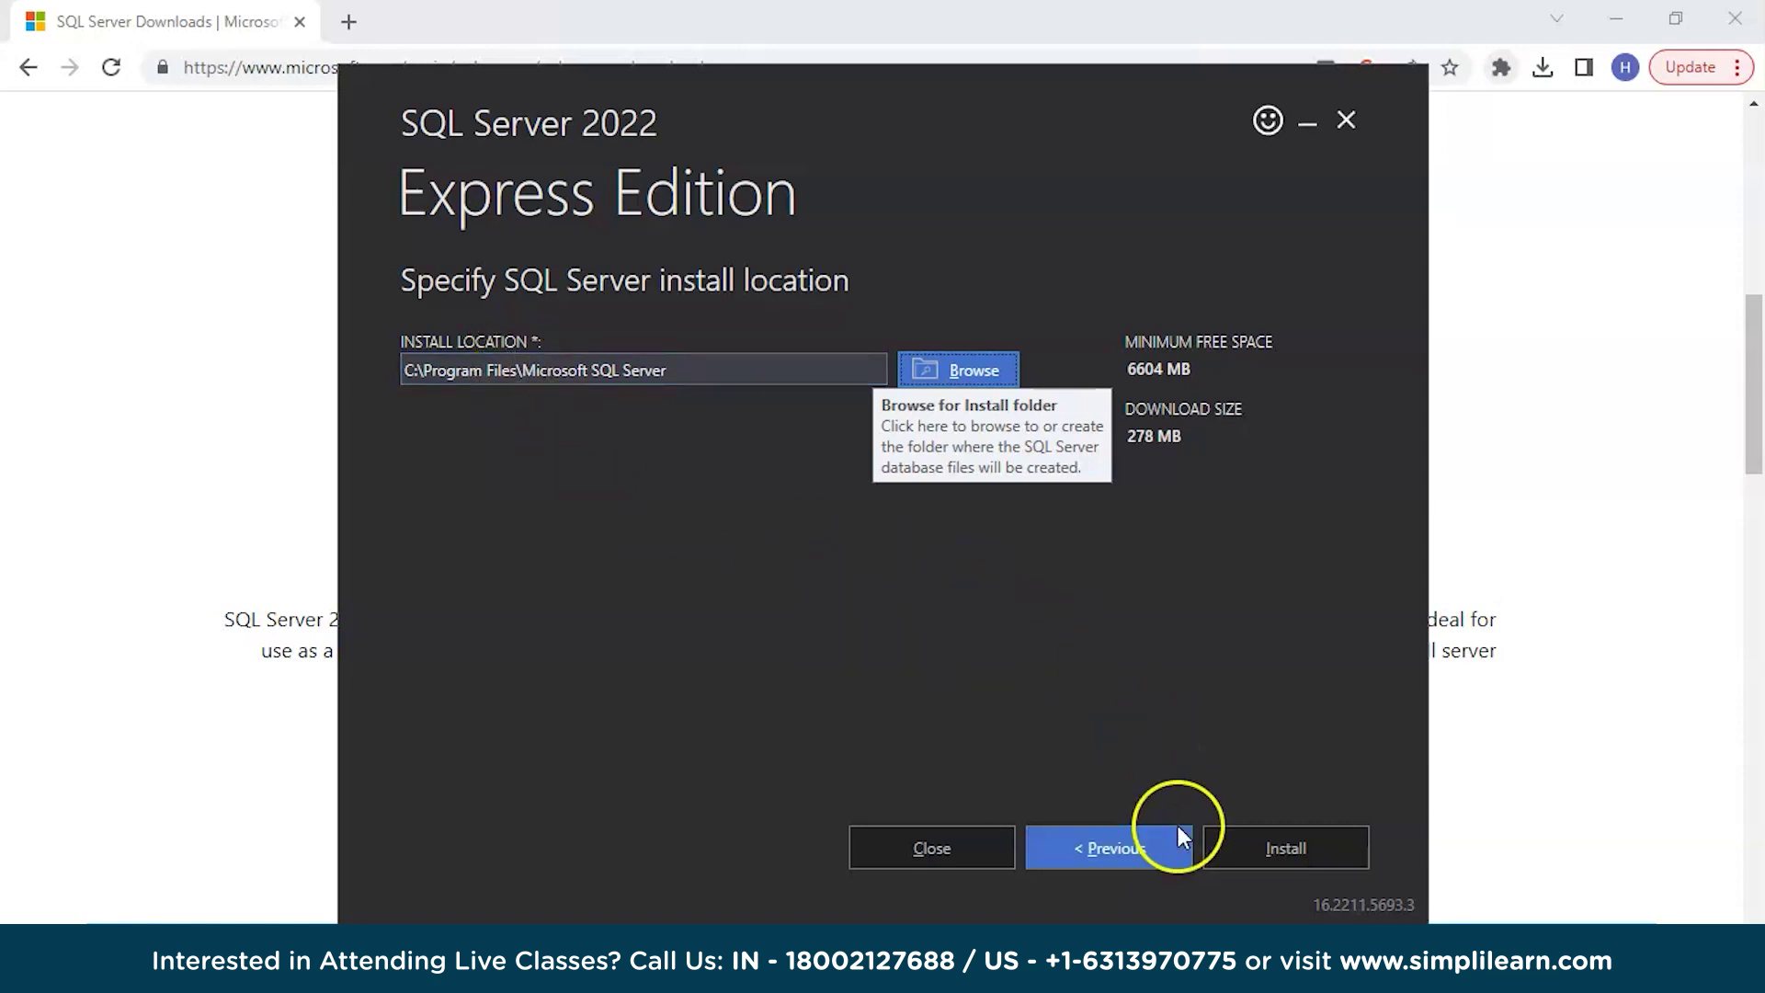
# Install SQLEXPRESS to the default location until setup reports success (version 16.0.1000.6).
pyautogui.click(1300, 848)
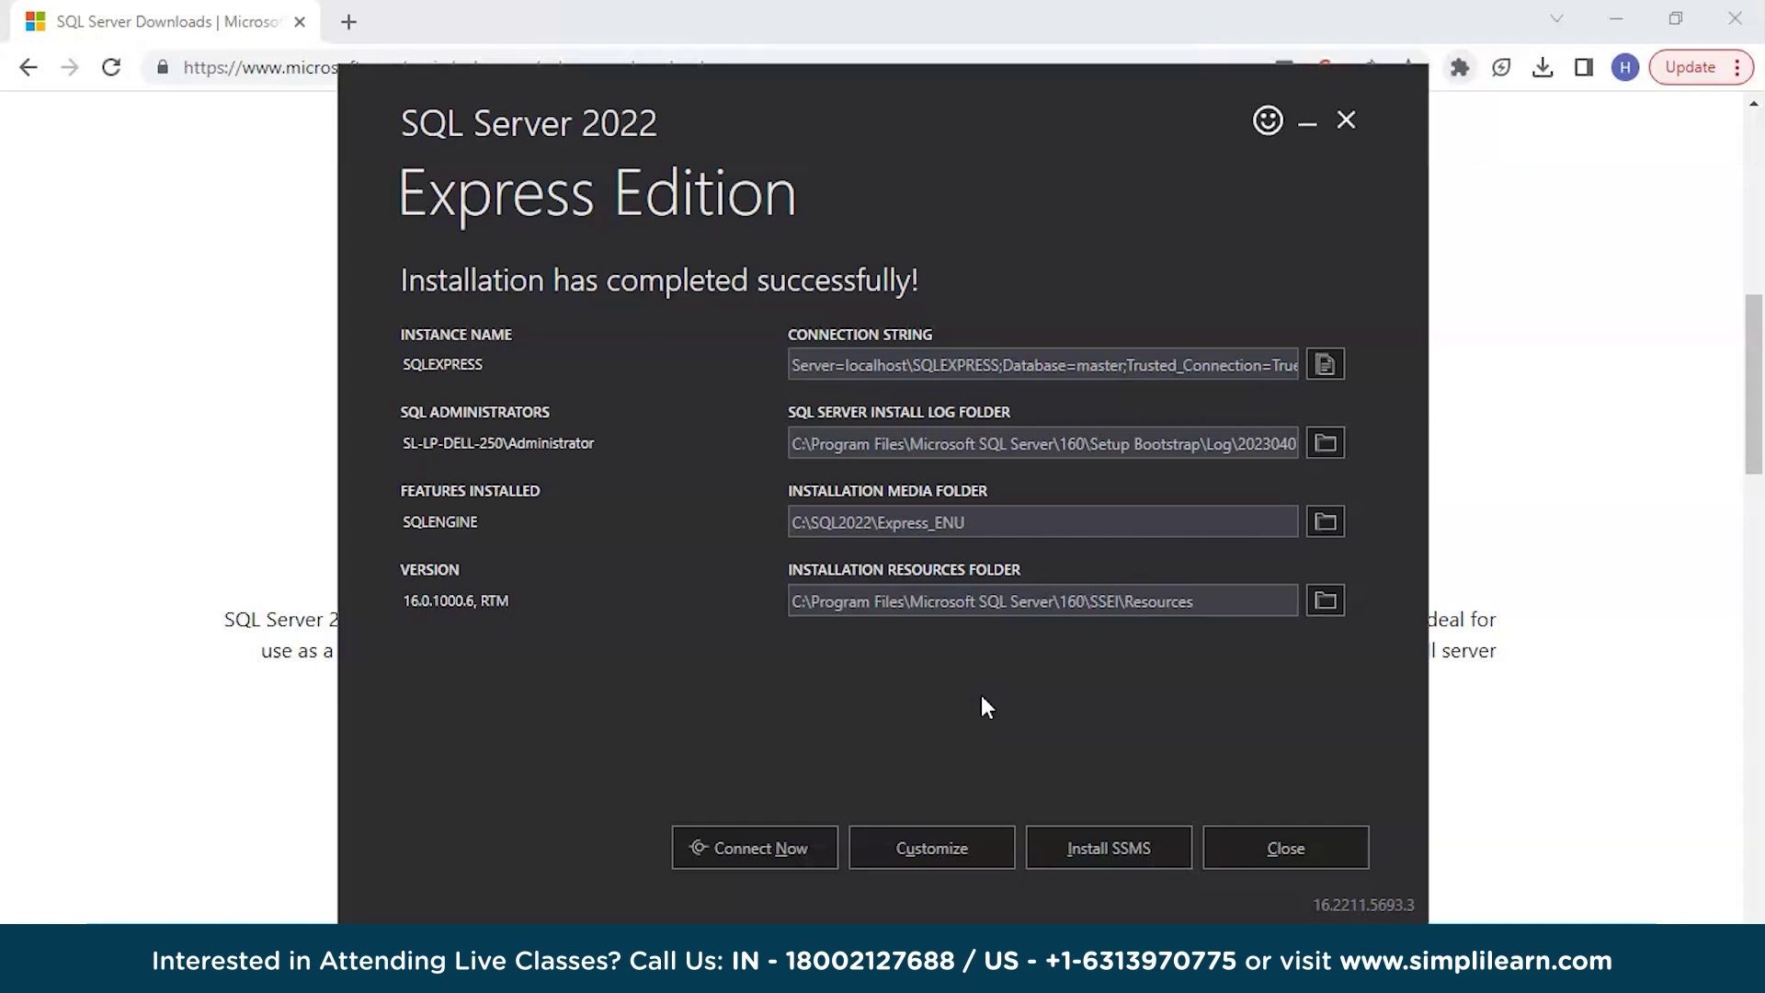
# Open the Download SSMS article in Google Chrome and request the free SSMS 19.0.2 installer.
pyautogui.click(1145, 857)
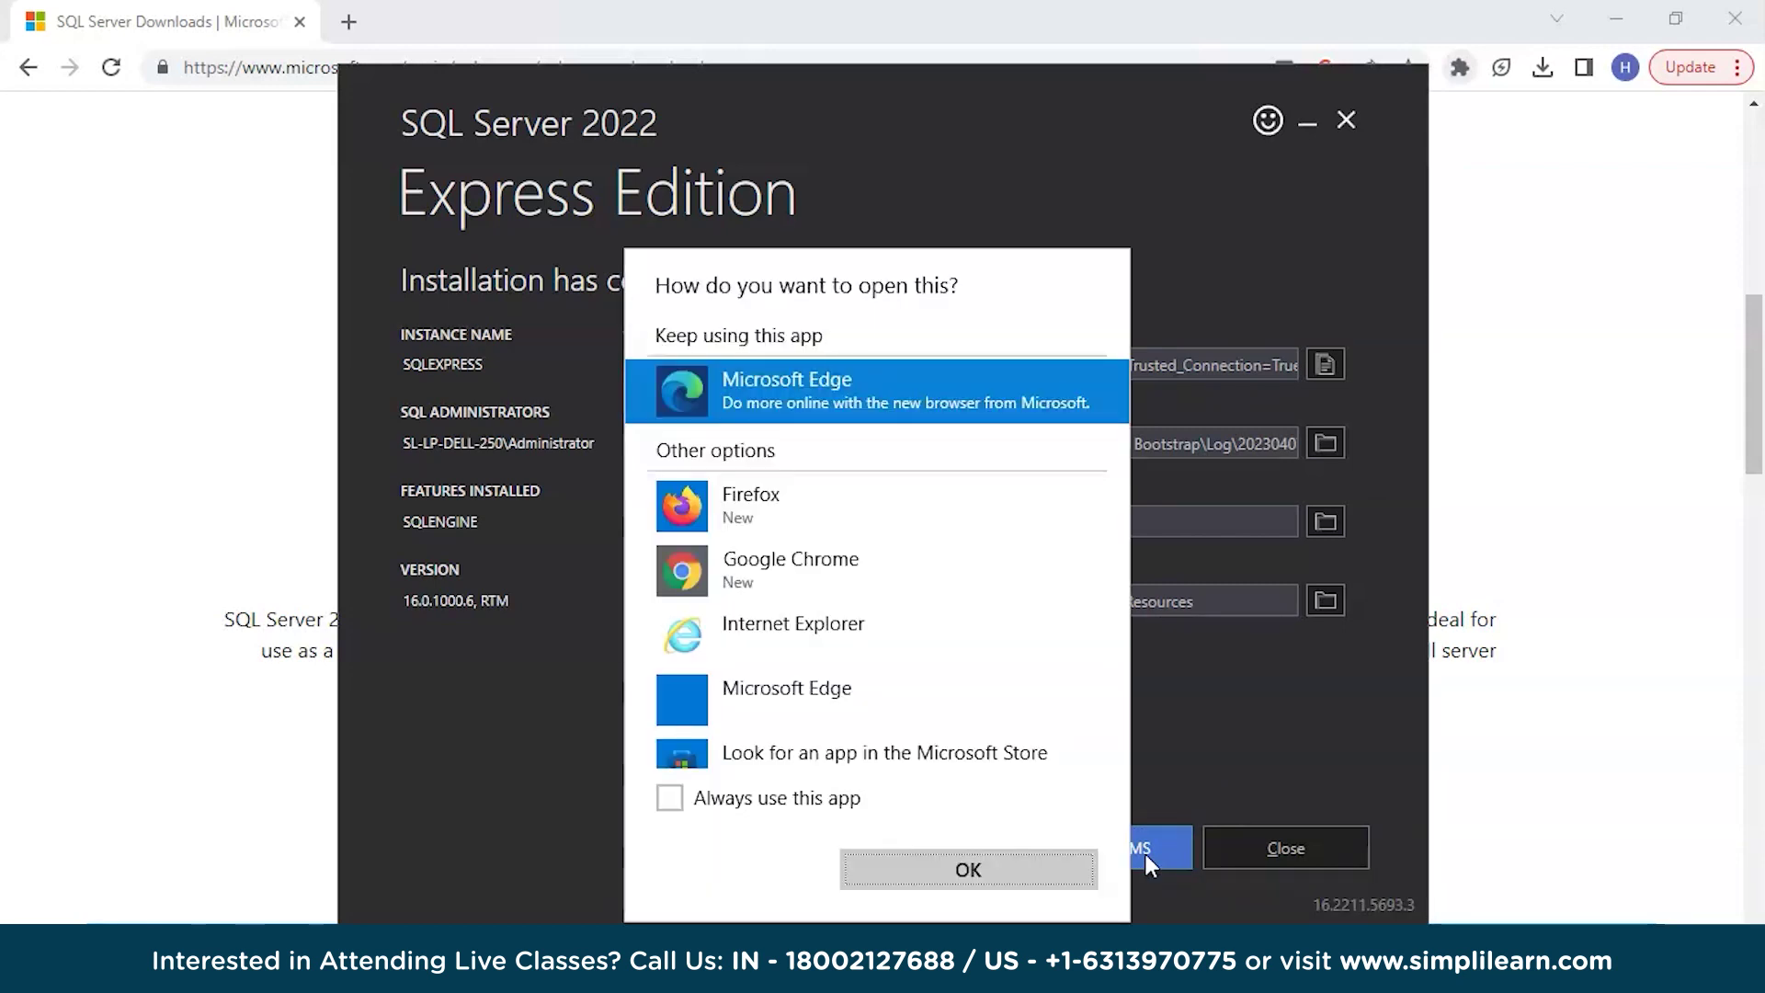
pyautogui.click(846, 567)
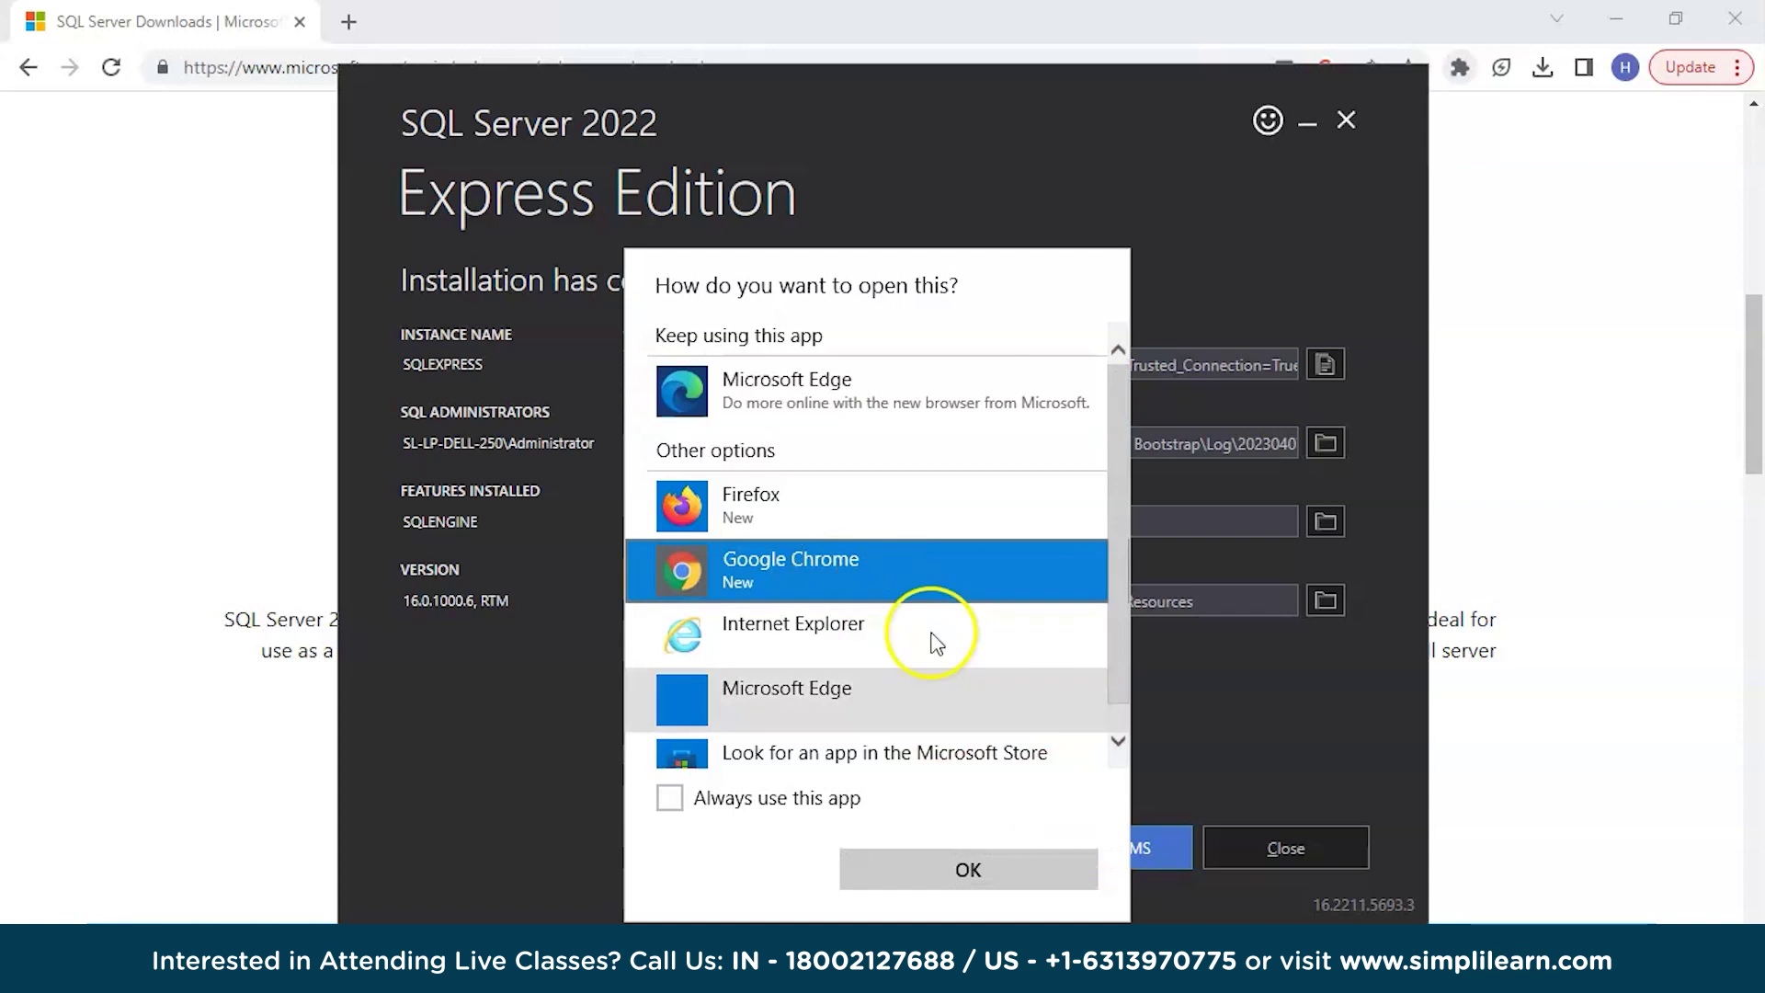
pyautogui.click(925, 881)
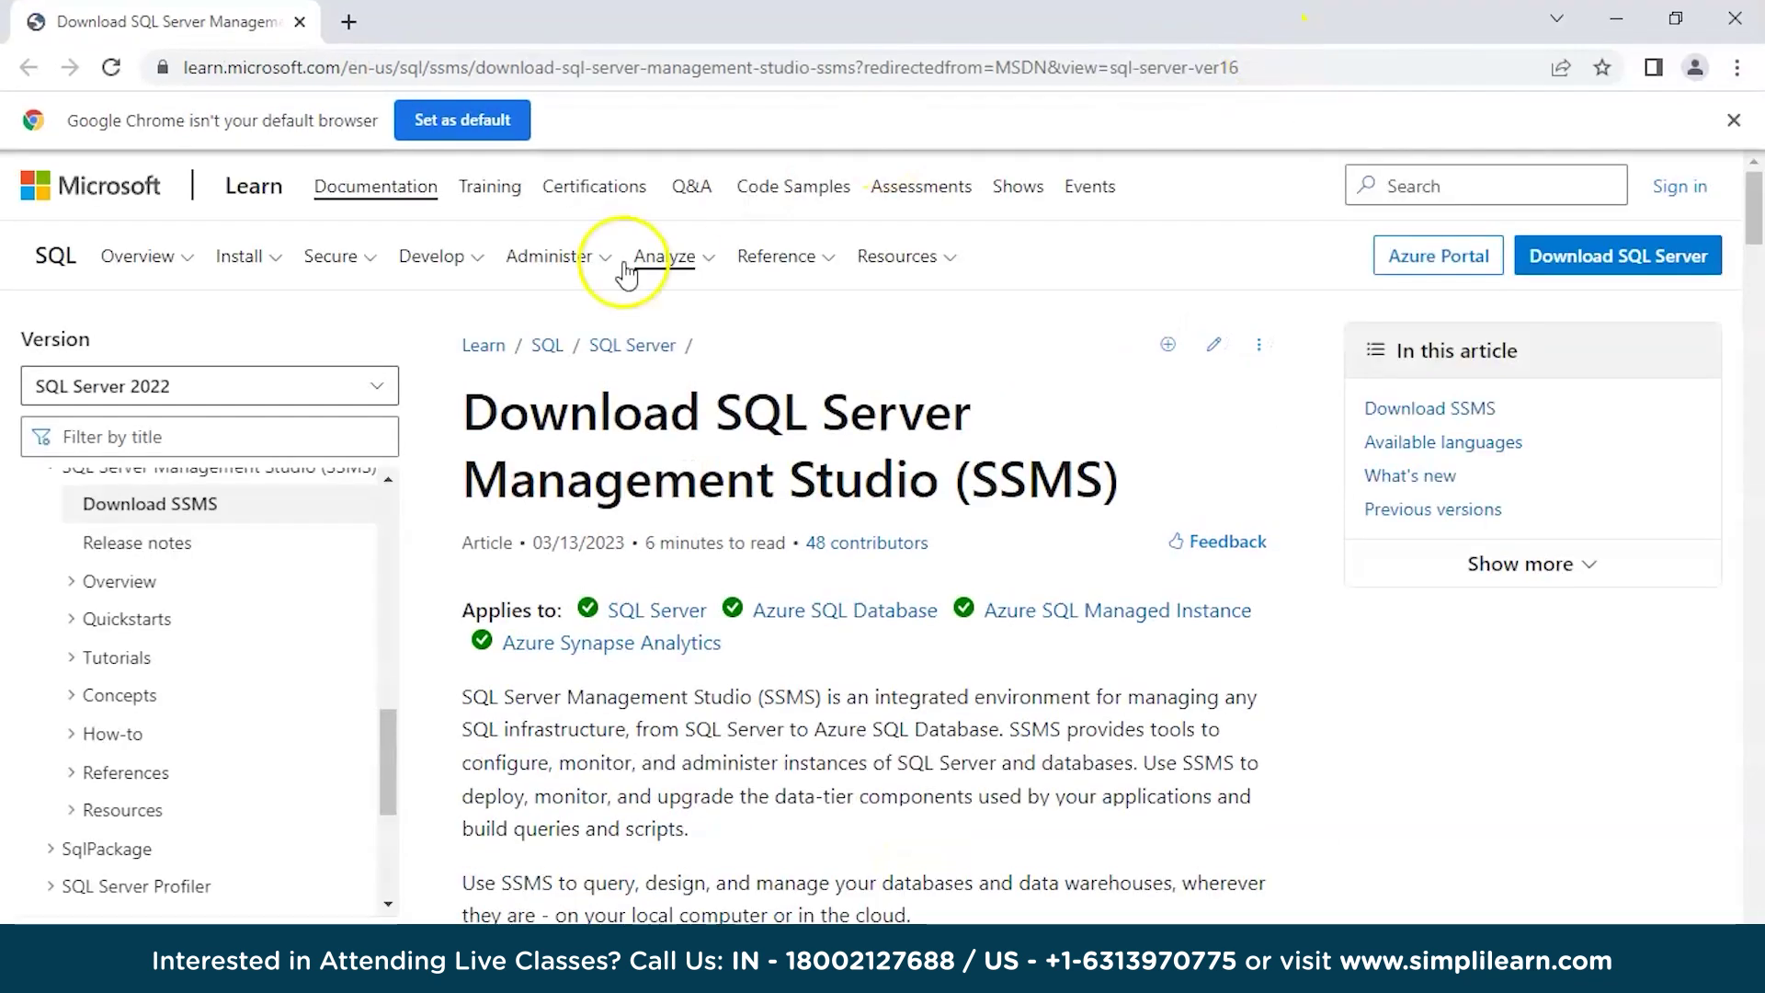
pyautogui.scroll(-2, 549, 612)
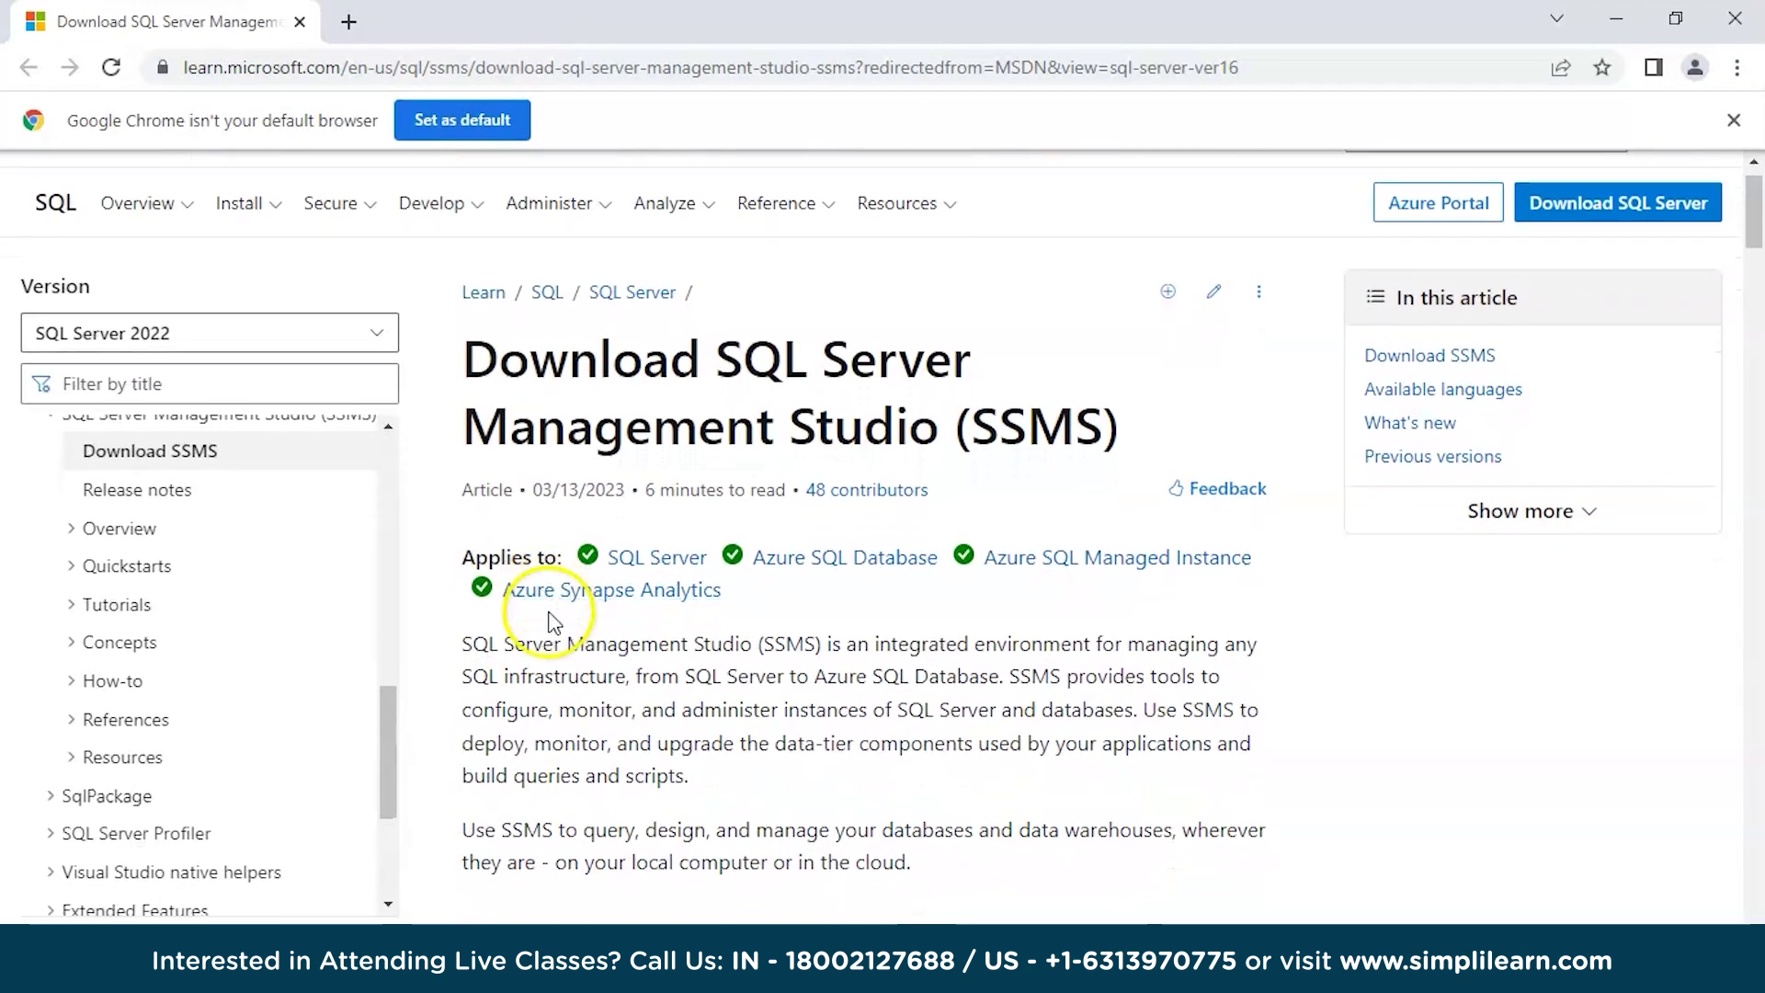
pyautogui.scroll(-2, 549, 622)
pyautogui.scroll(-2, 552, 624)
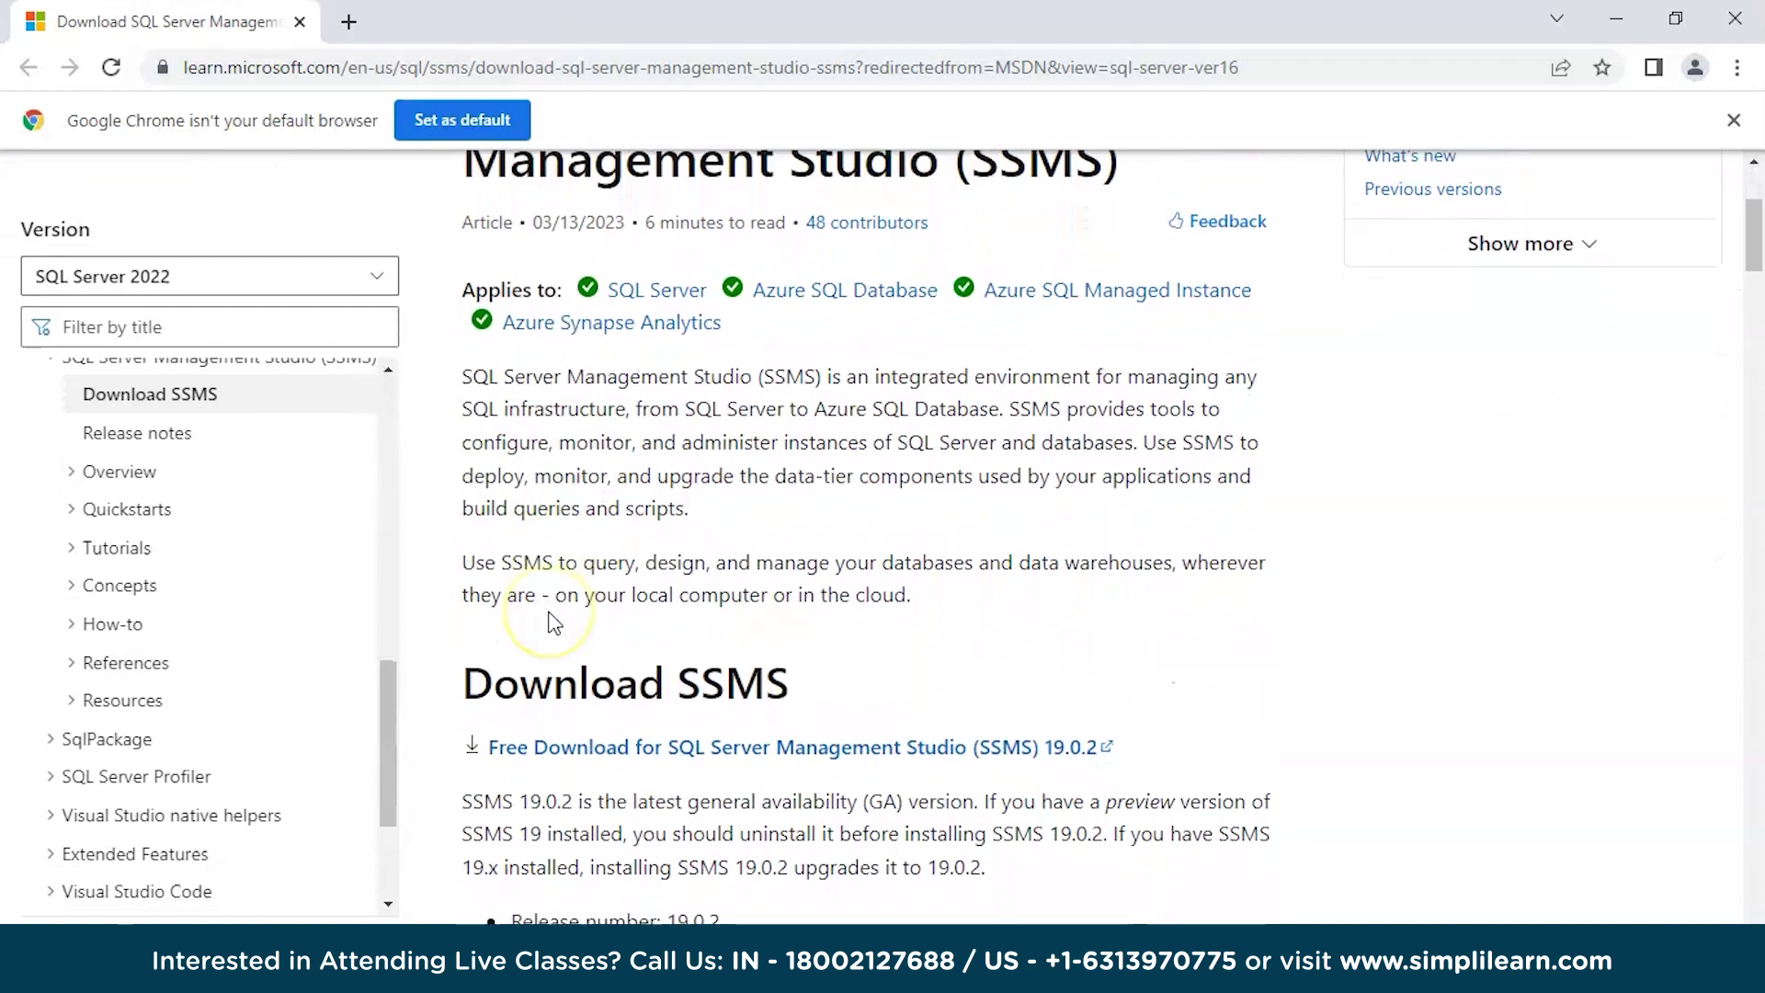
pyautogui.scroll(-1, 549, 623)
pyautogui.scroll(-1, 549, 624)
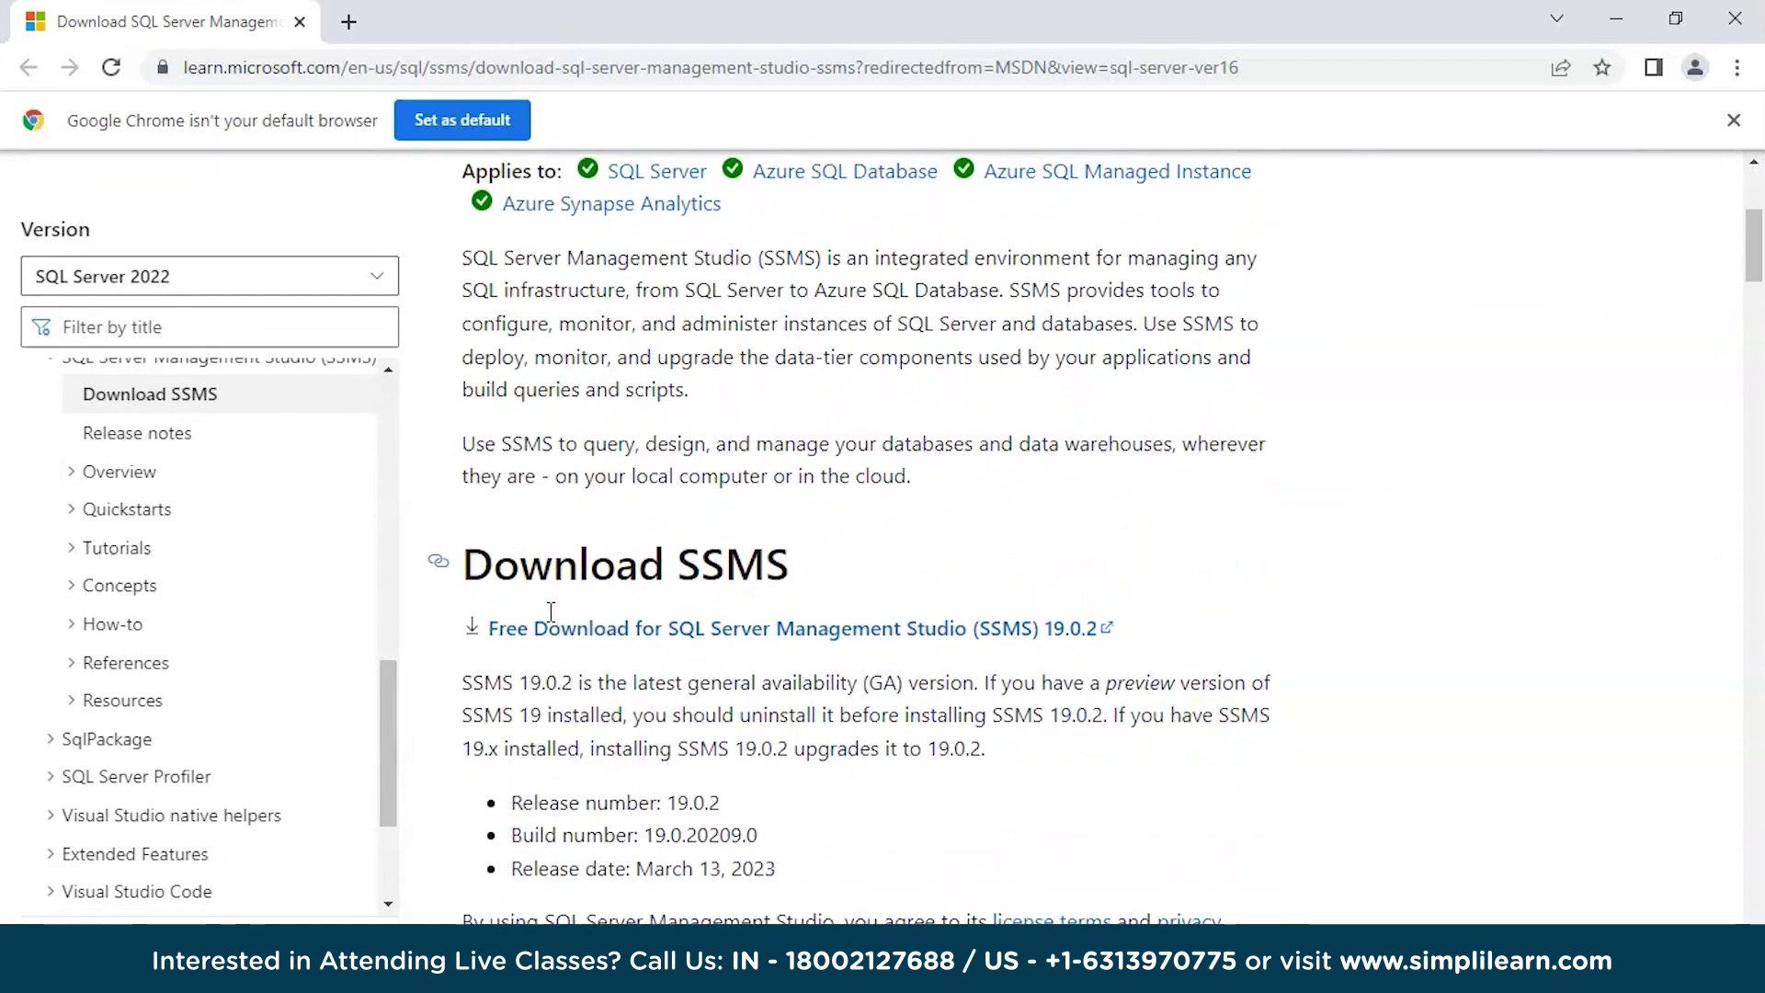
pyautogui.click(590, 628)
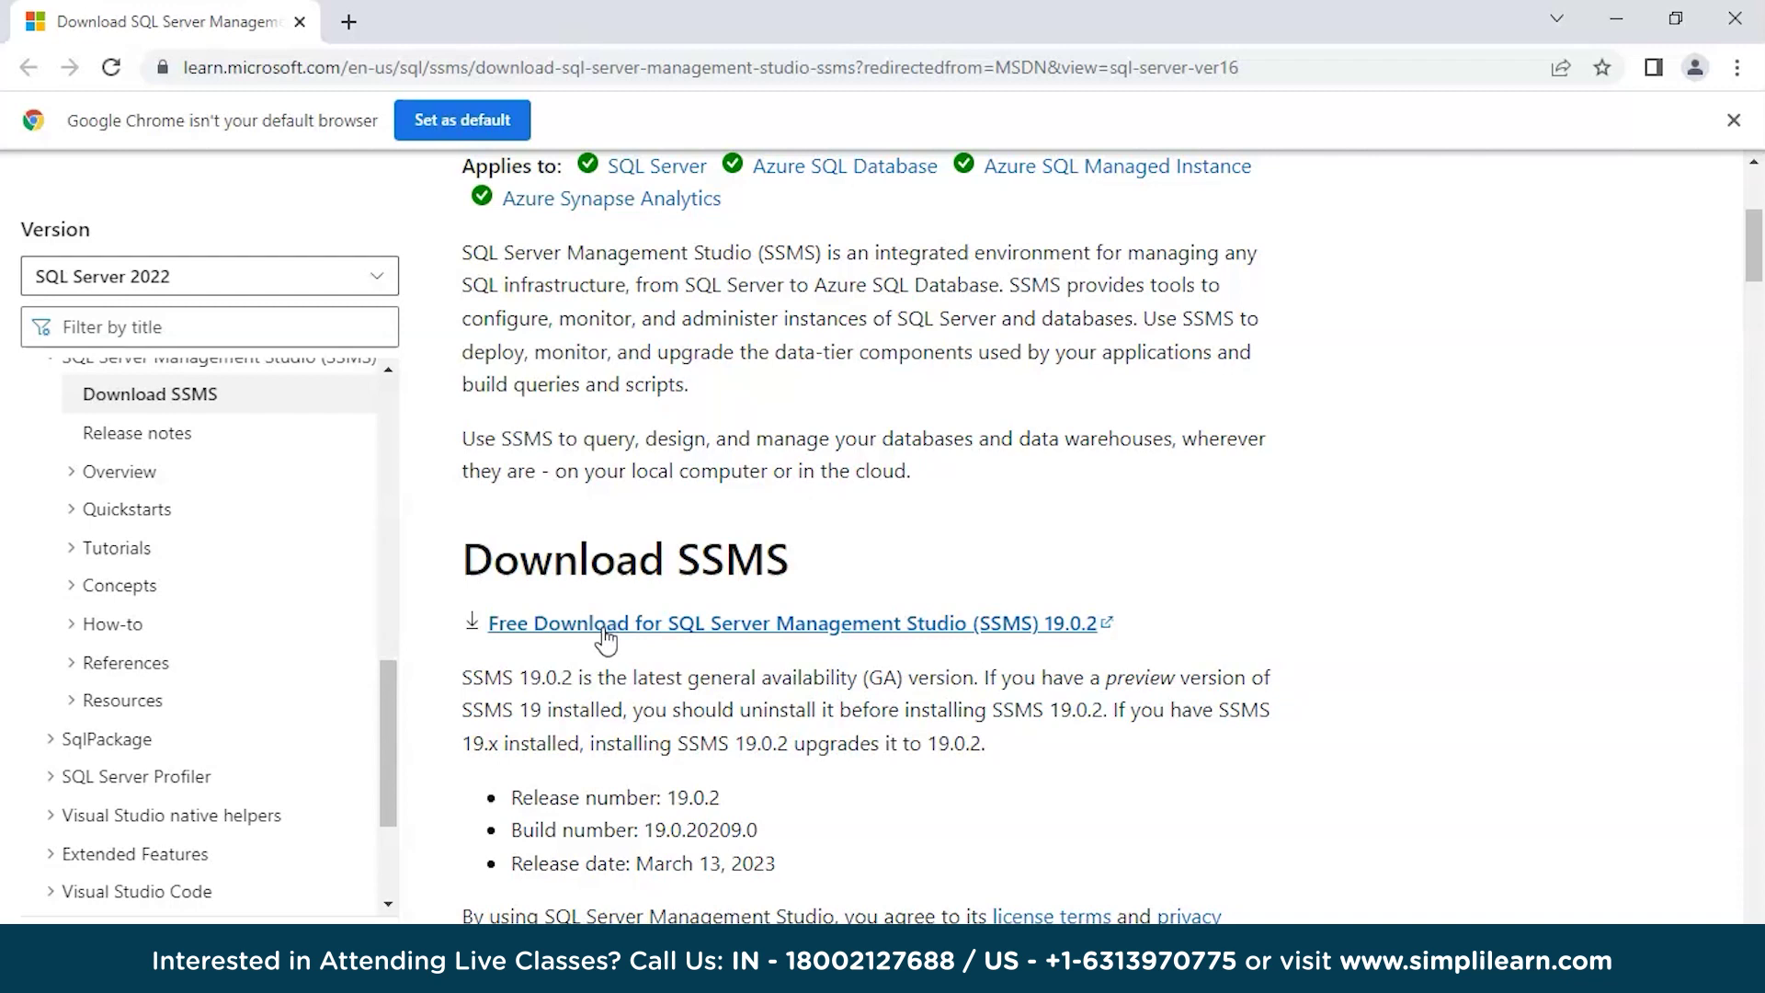
# Run SSMS 19.0.2 setup until all components install successfully.
pyautogui.click(592, 637)
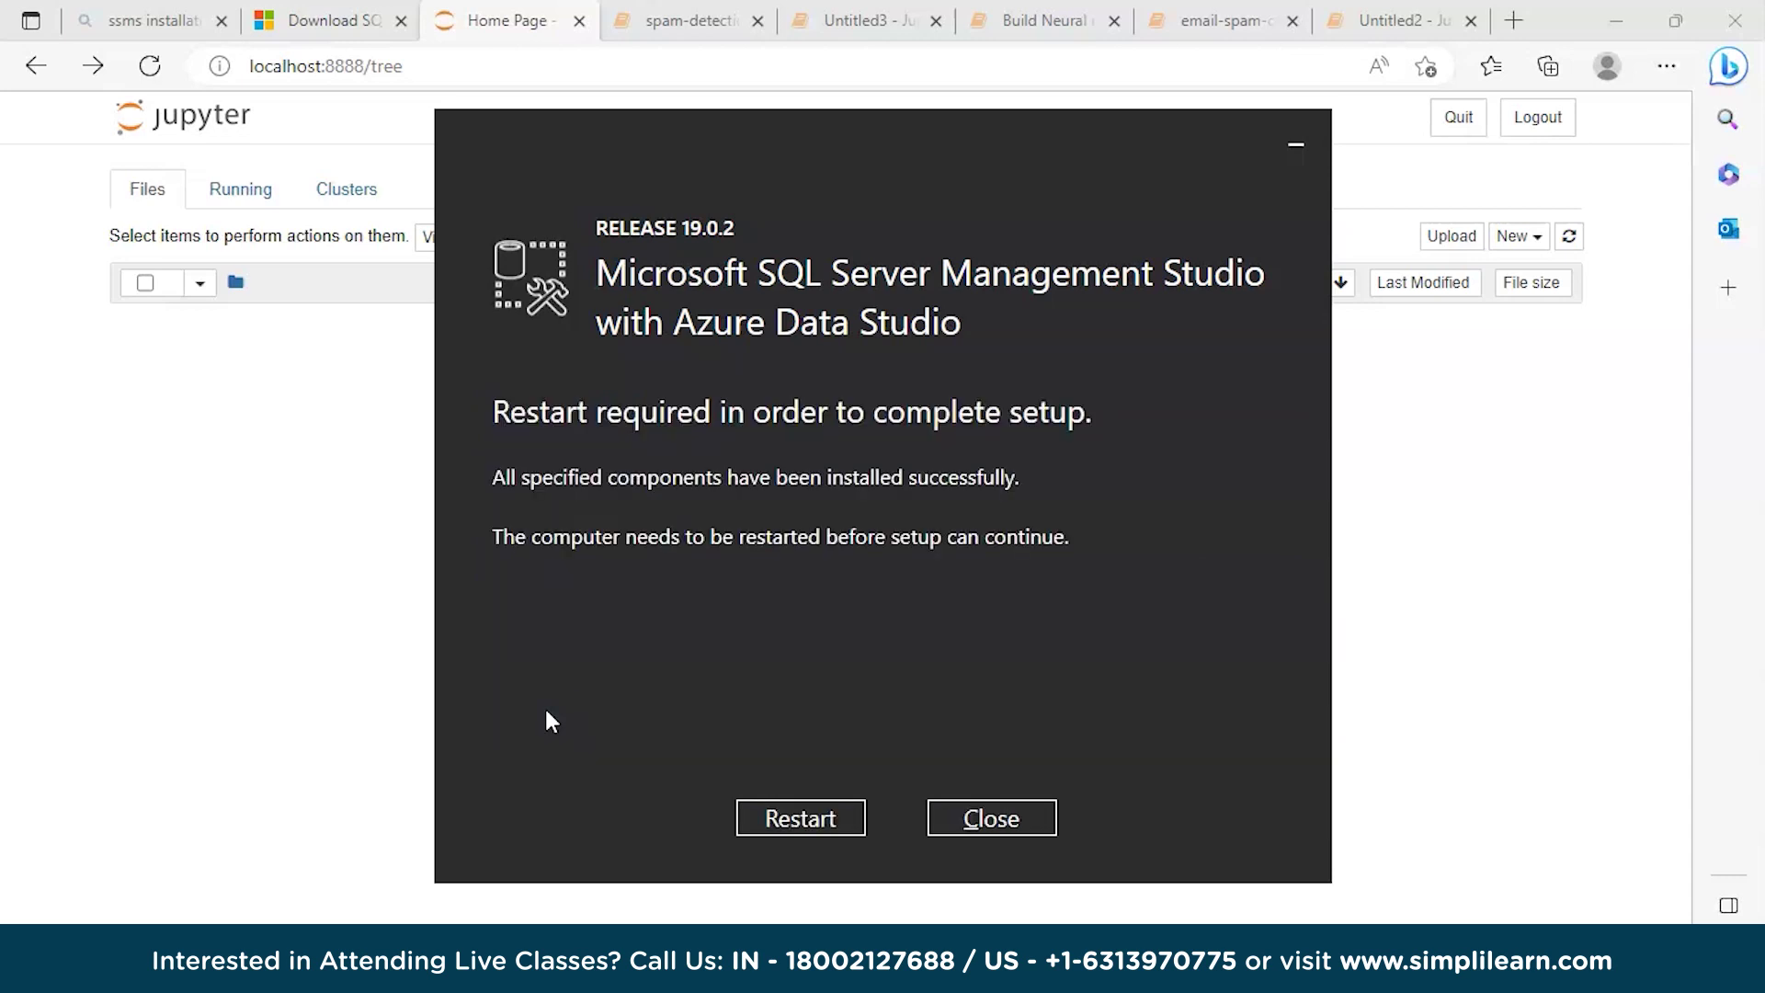
# Close SSMS setup without restarting, then launch SQL Server Management Studio 19 via 'ssms' search.
pyautogui.click(992, 817)
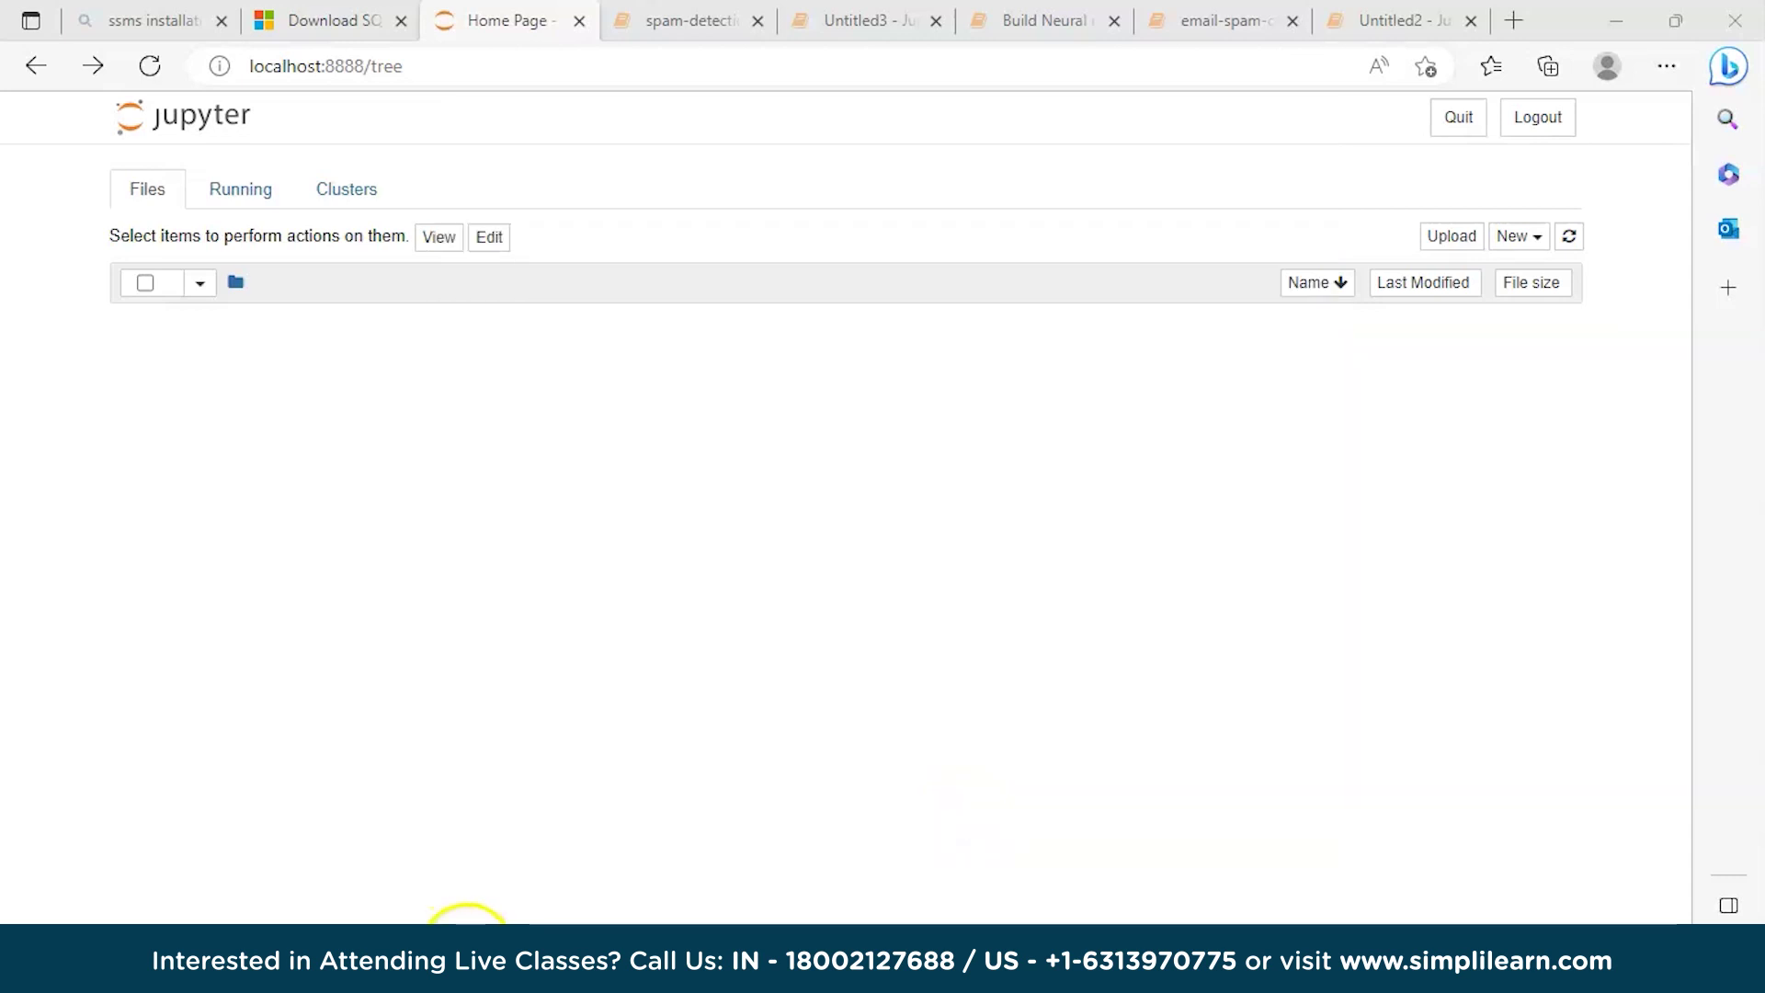
pyautogui.press('super')
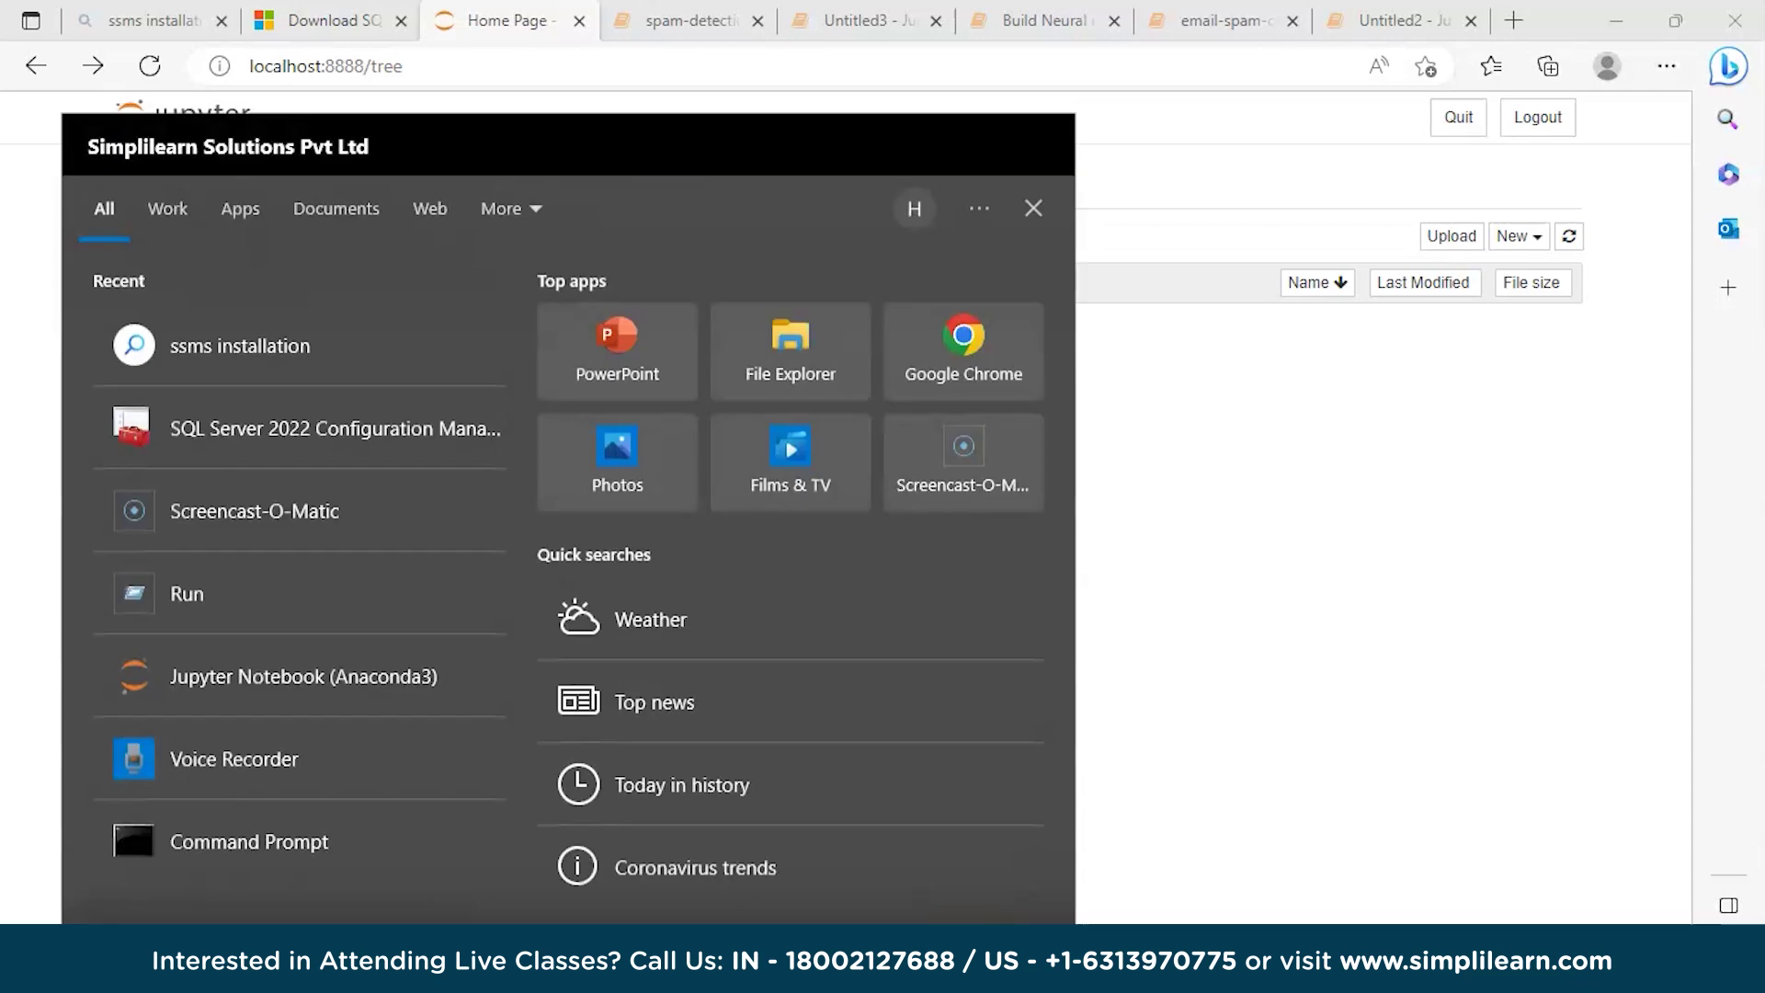
pyautogui.write('ss')
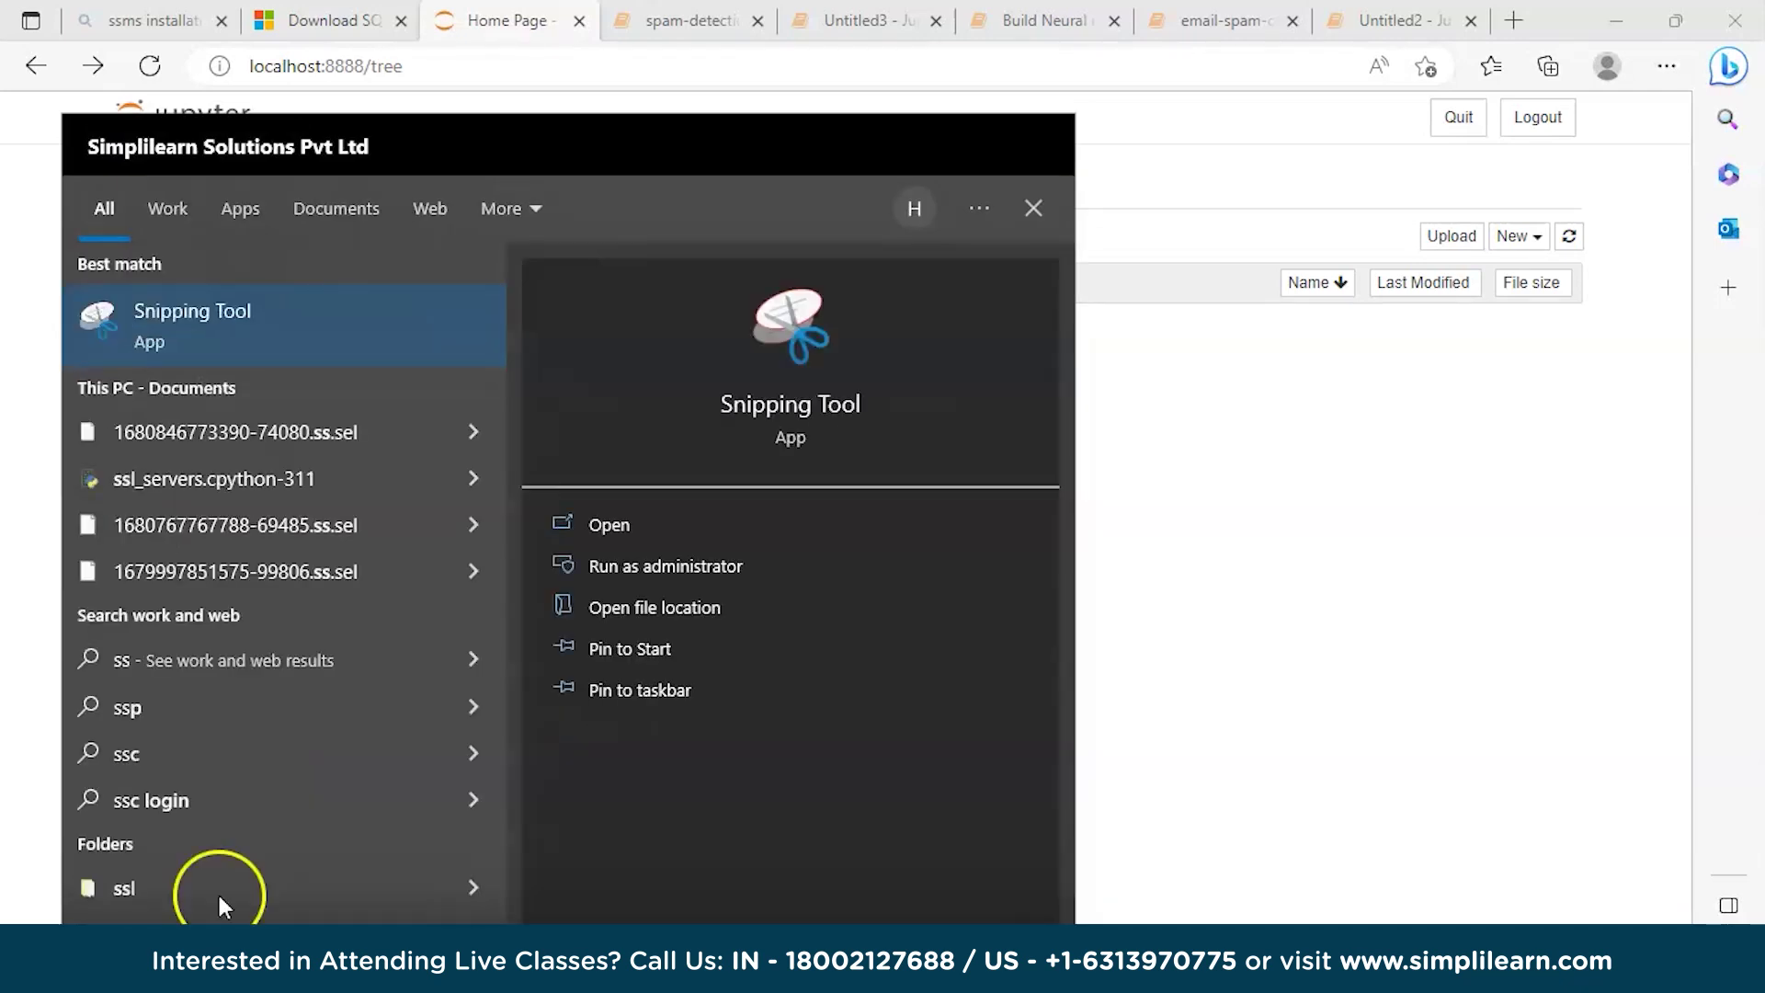
pyautogui.write('m')
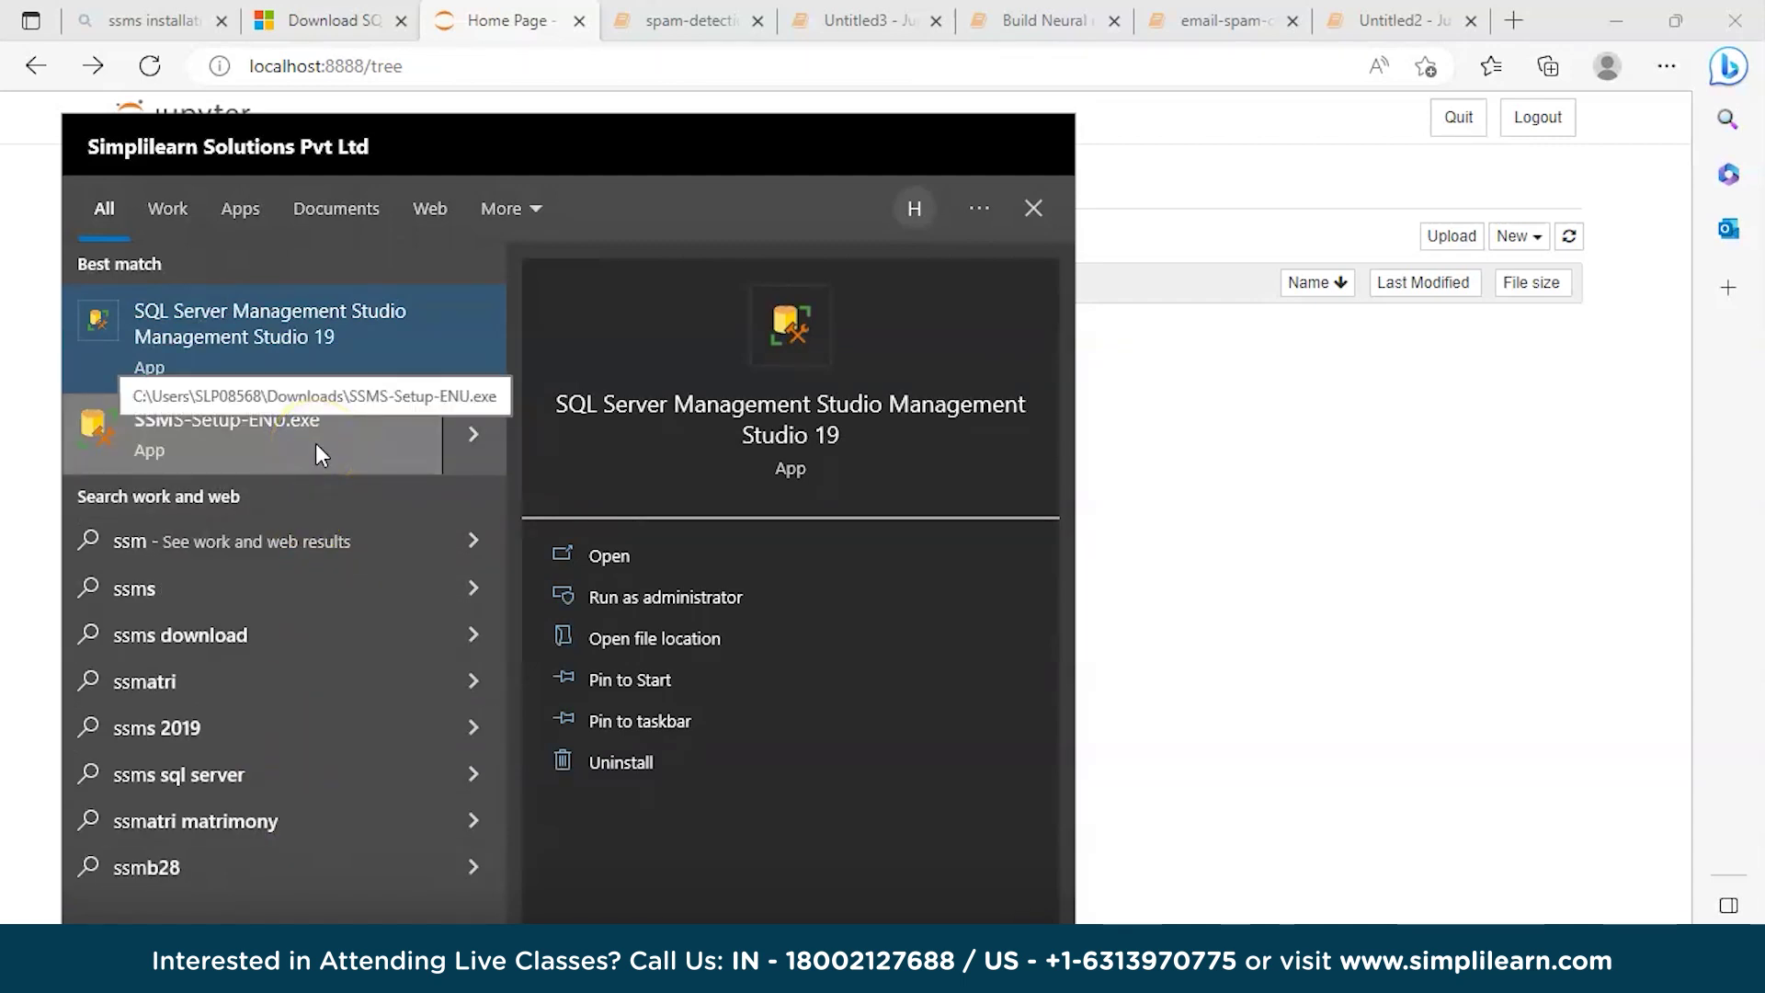
pyautogui.click(401, 389)
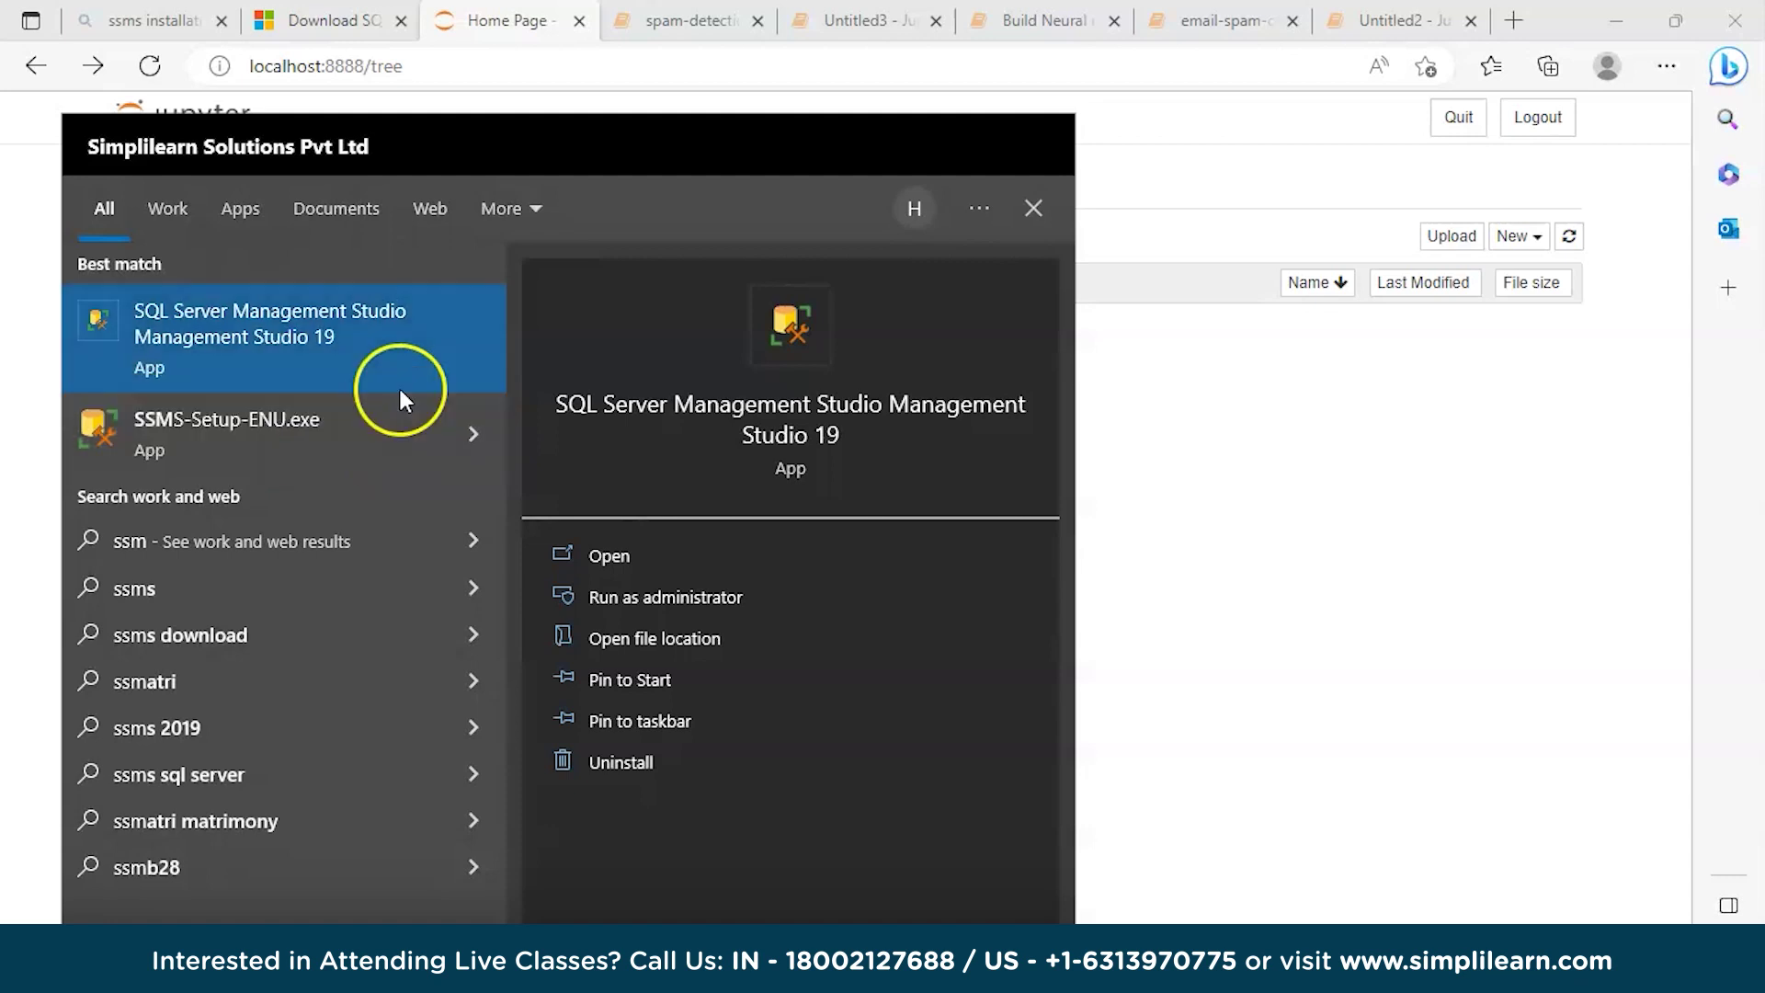
pyautogui.click(371, 322)
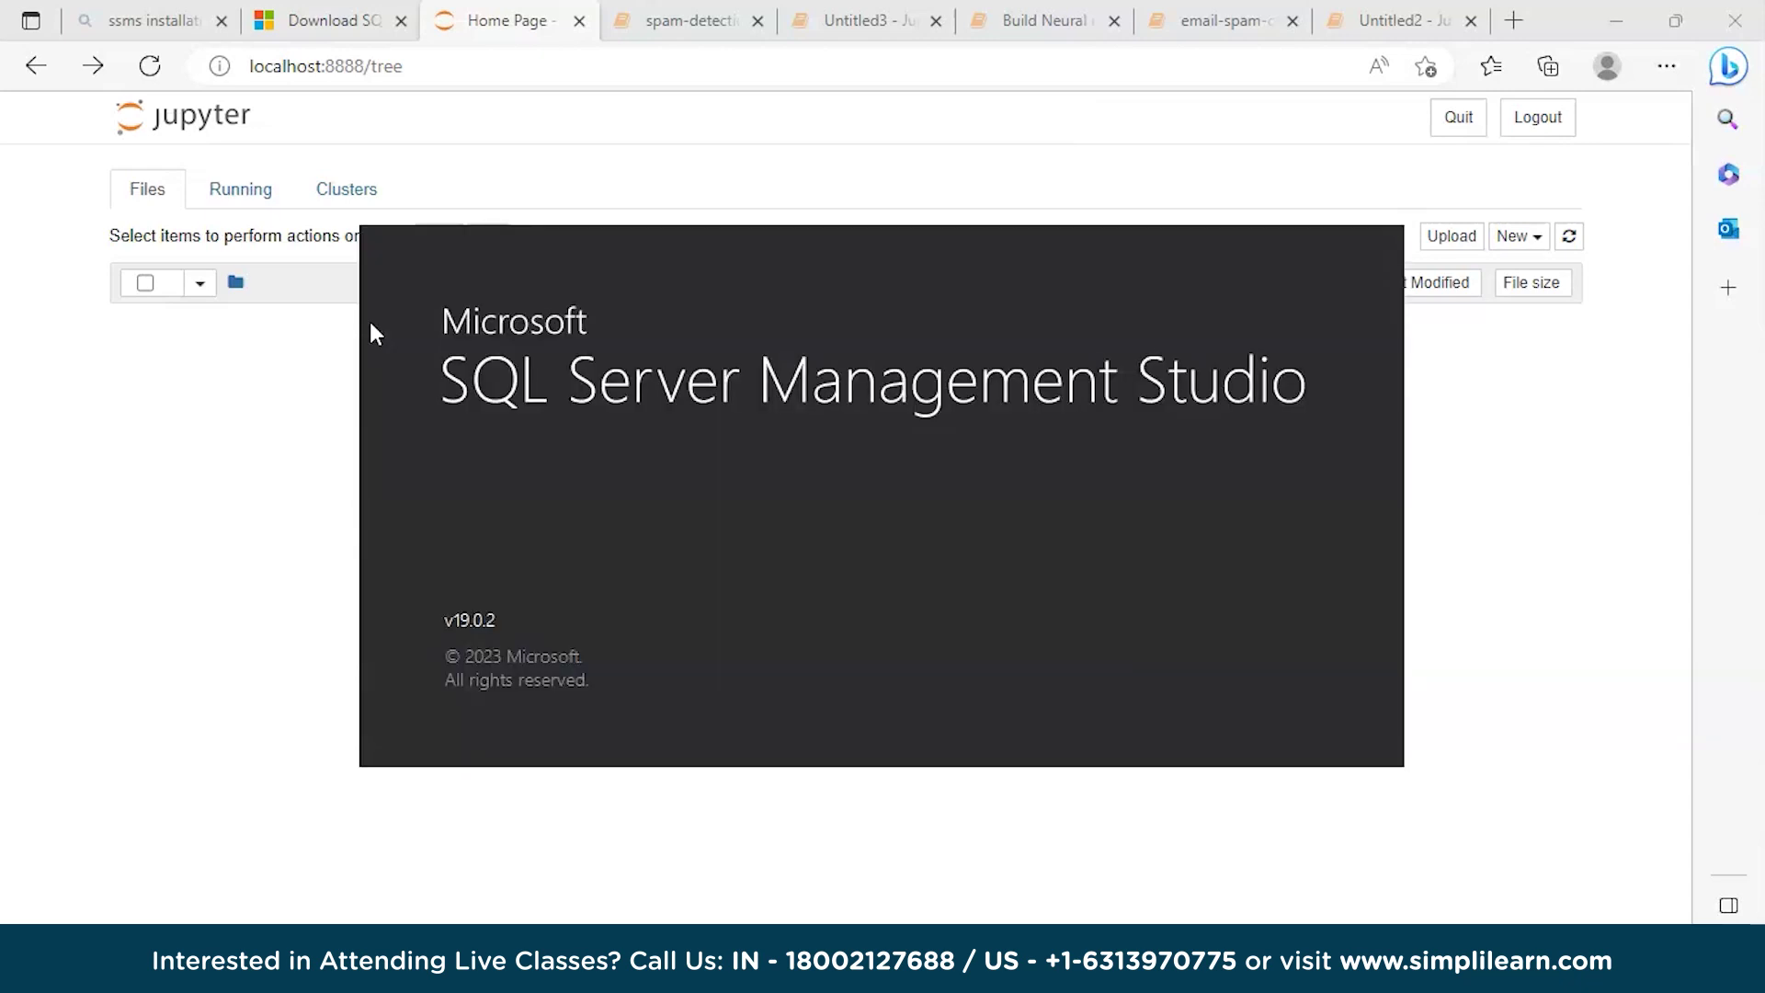
pyautogui.click(485, 314)
# Connect to SL-LP-DELL-250\SQLEXPRESS with Windows Authentication and open a new query there.
pyautogui.click(729, 444)
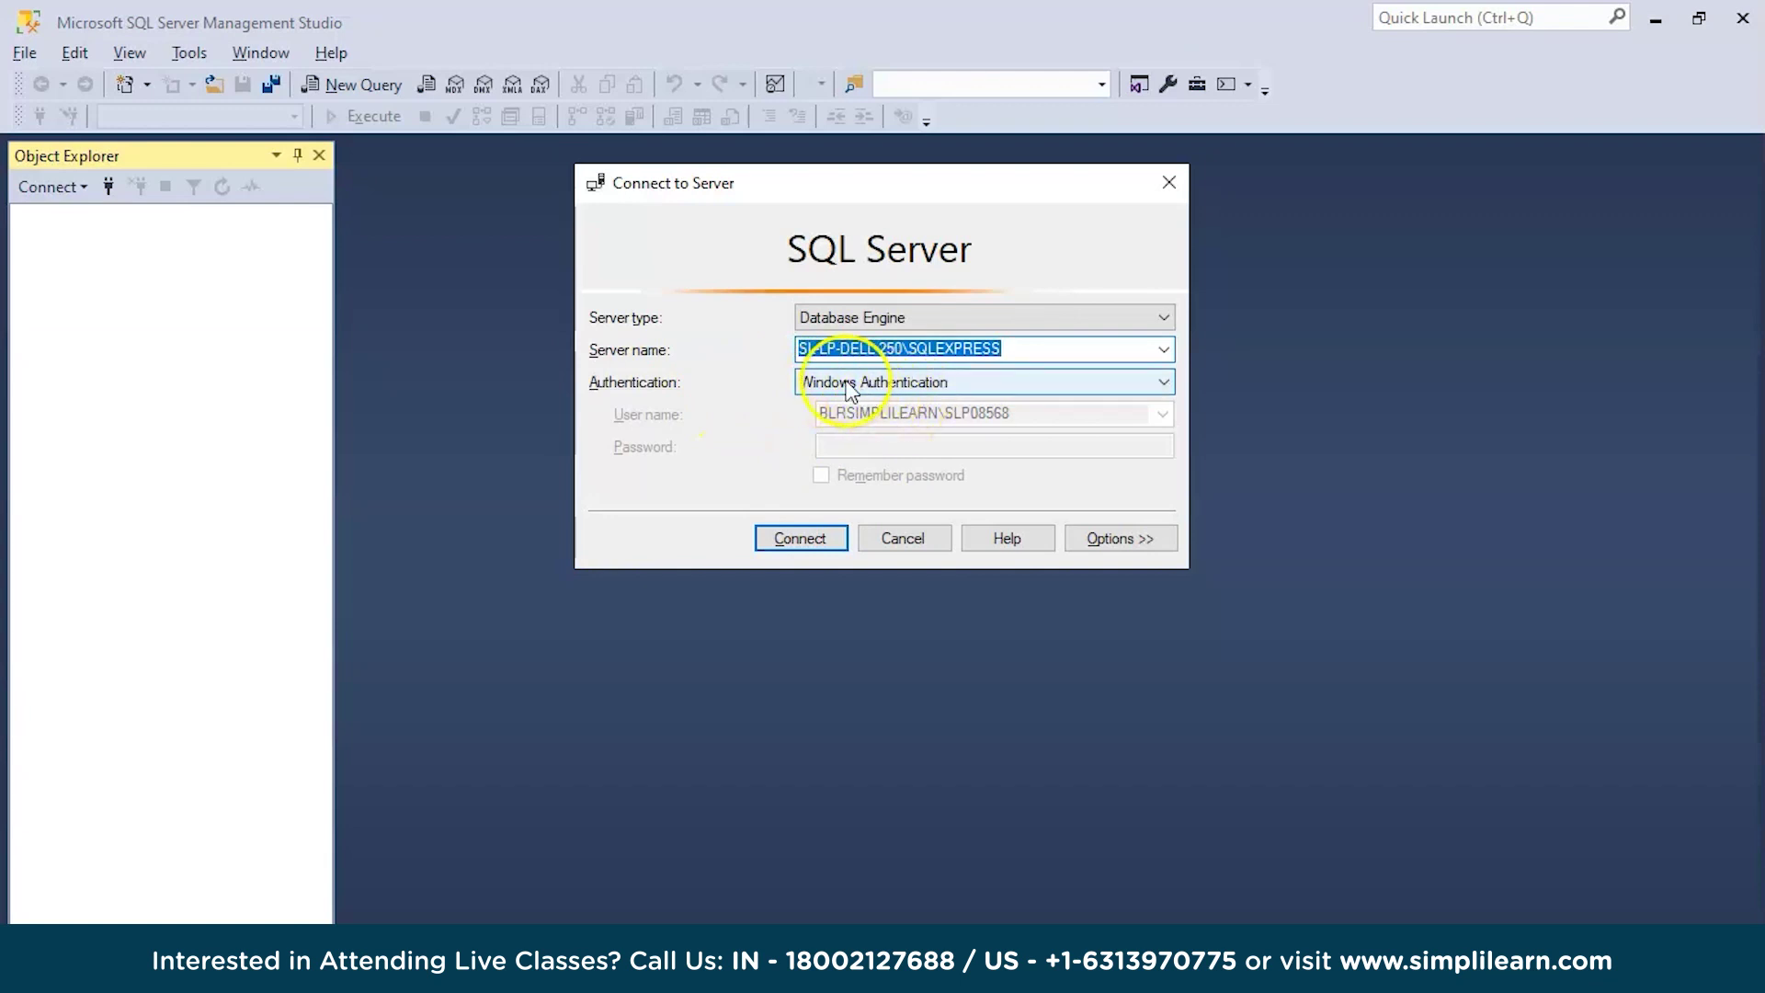
pyautogui.click(779, 543)
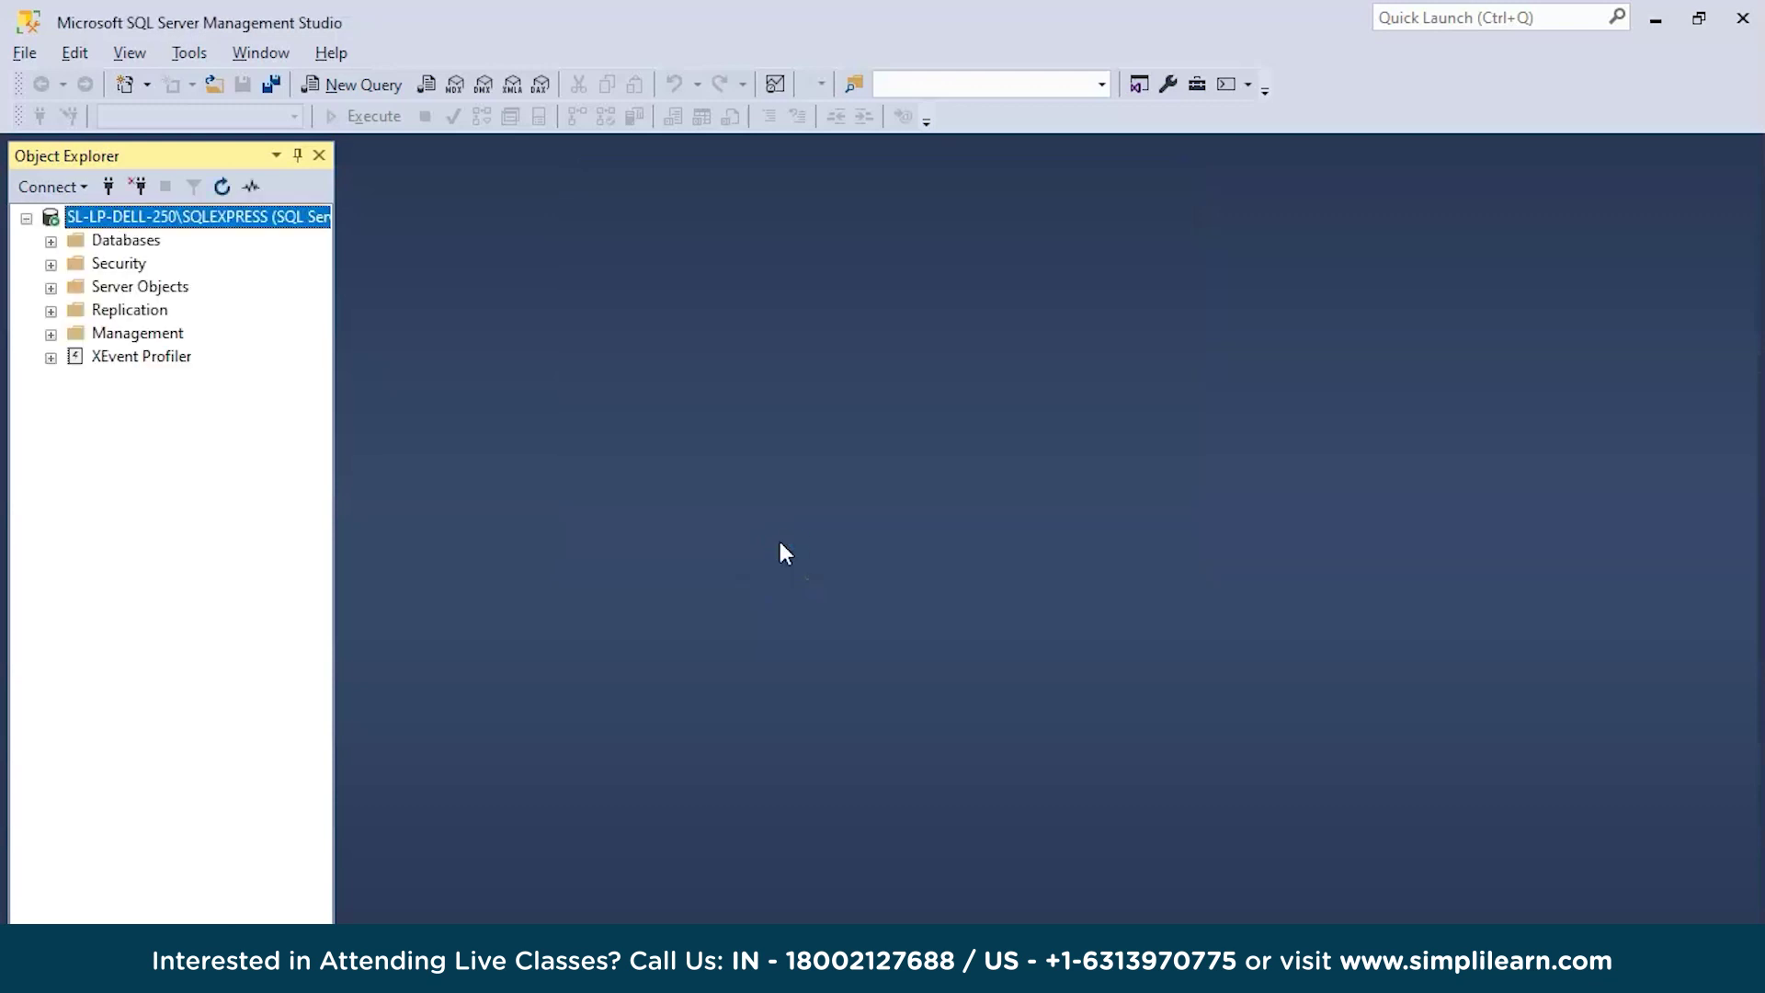
pyautogui.rightClick(193, 225)
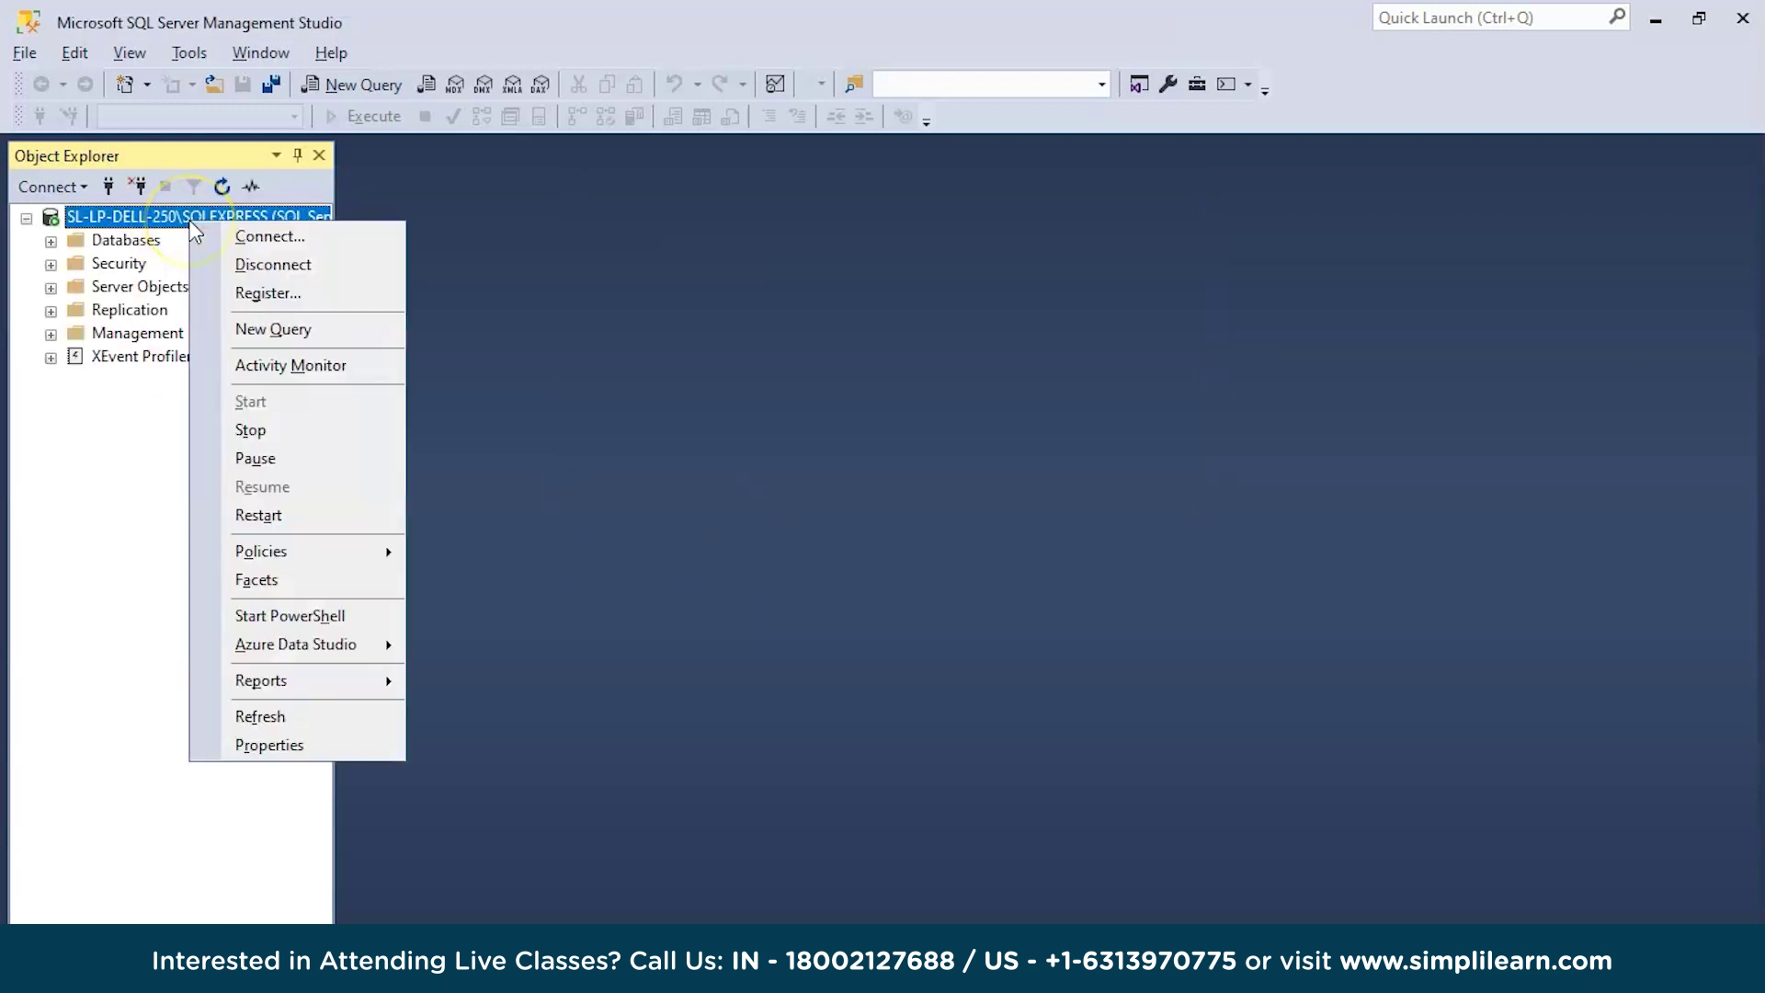
pyautogui.click(249, 331)
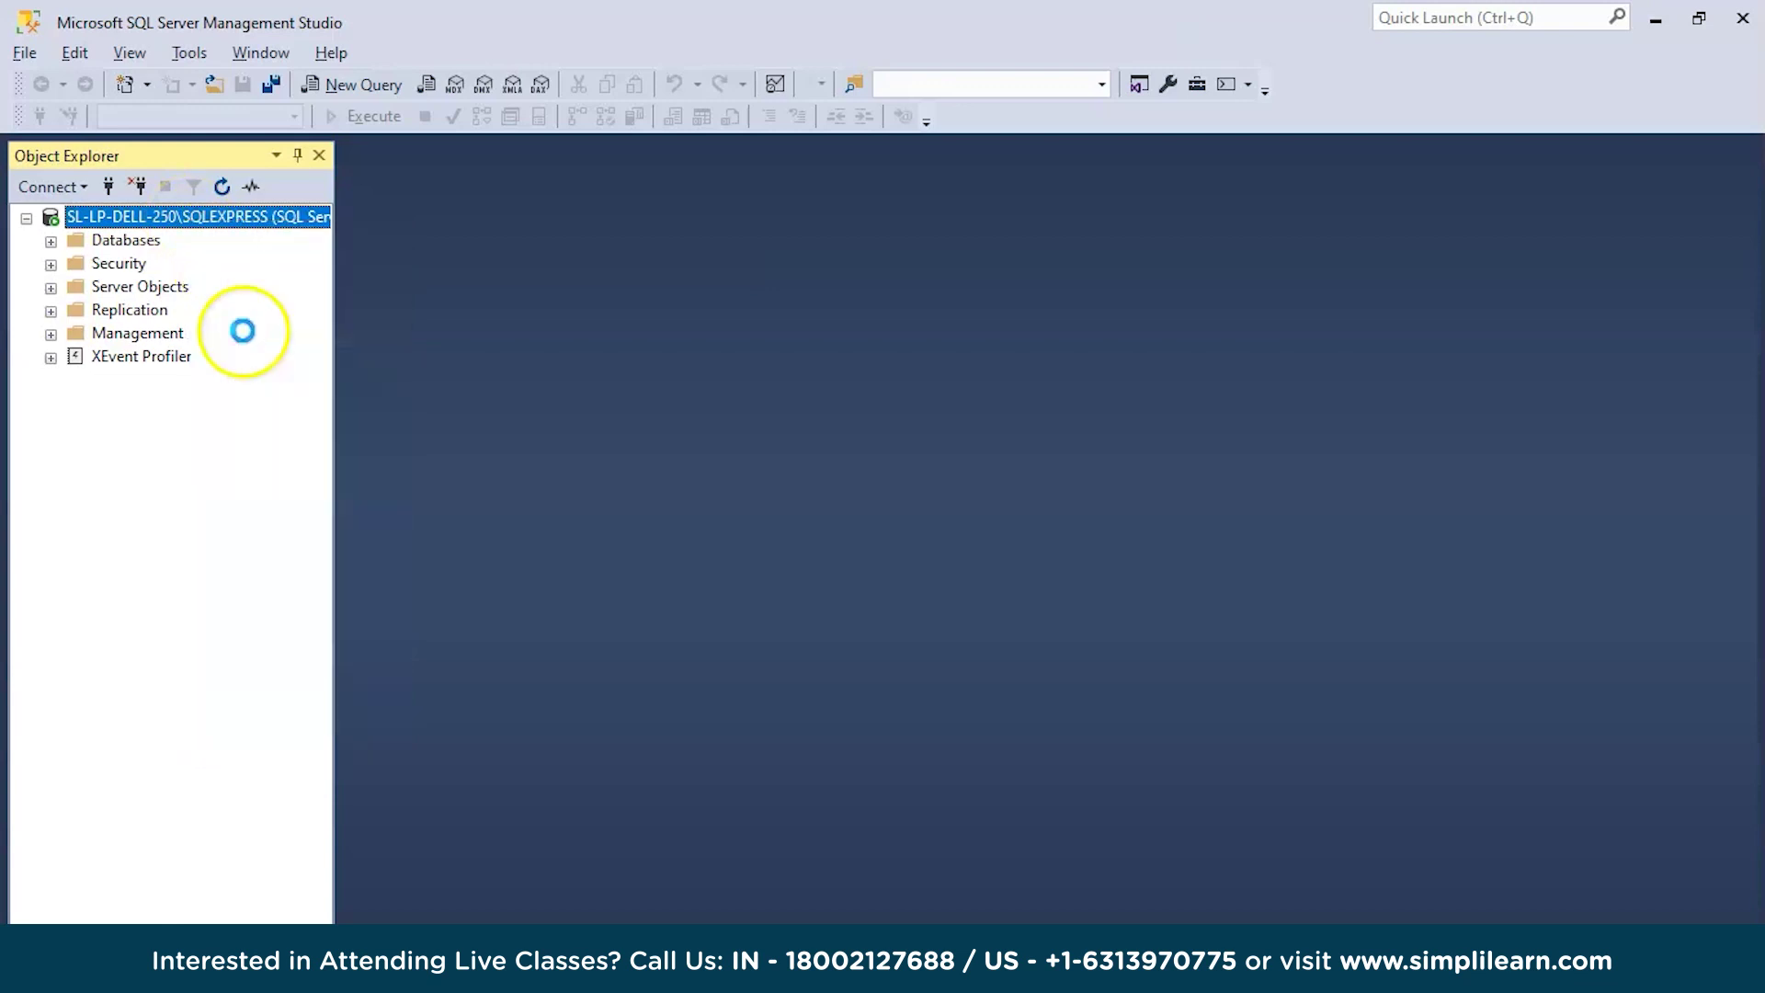